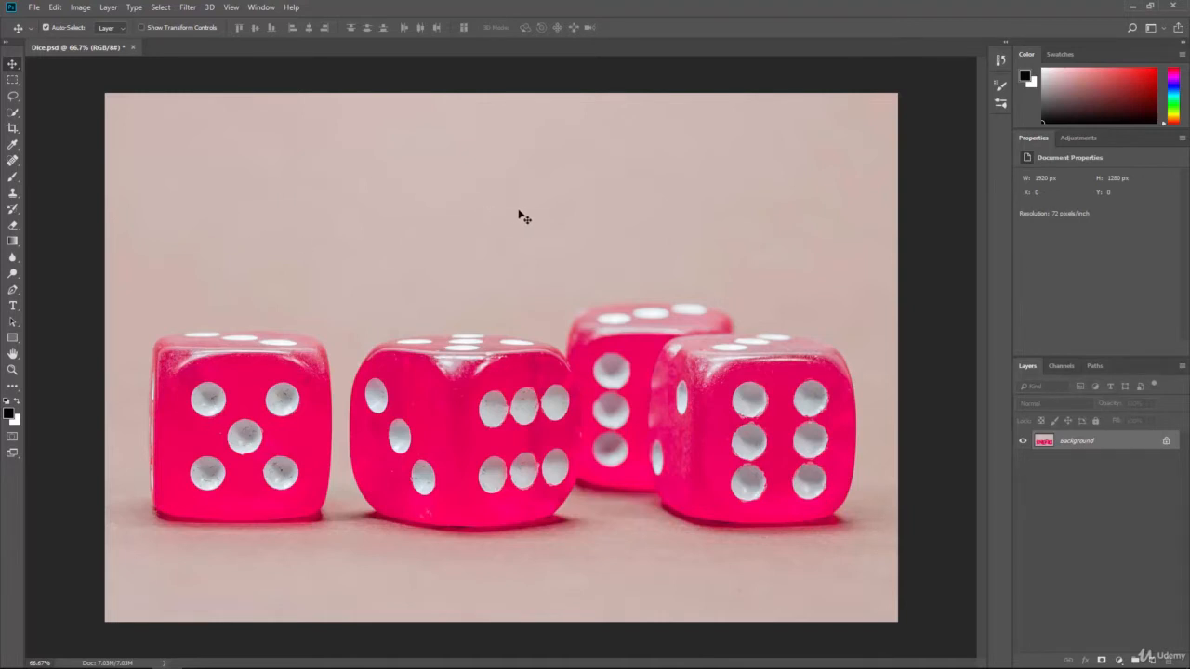
Rotate the whole dice image by 180° and undo the rotation.
{"action": "left_click", "coordinate": [81, 7]}
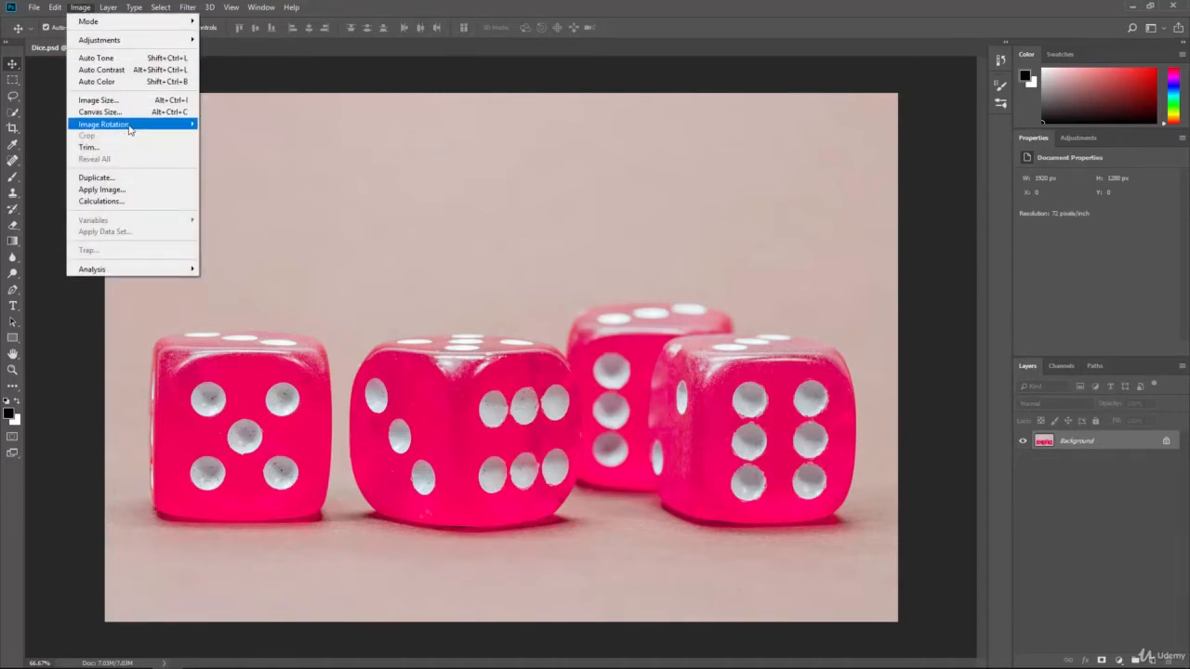
{"action": "mouse_move", "coordinate": [130, 128]}
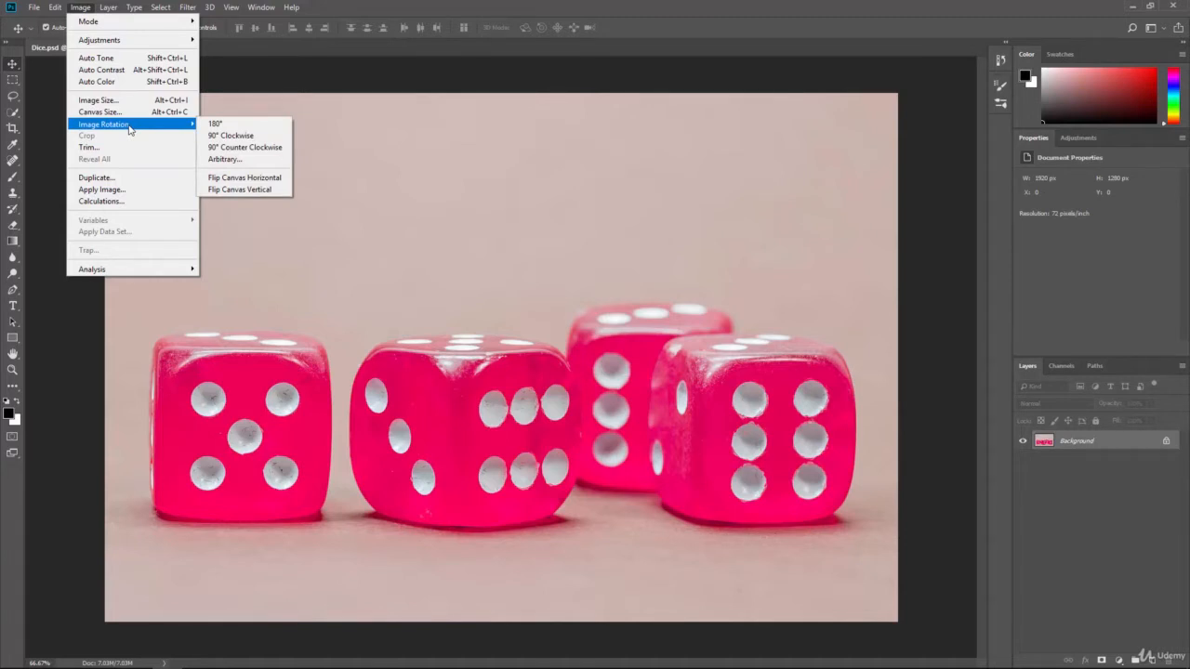
{"action": "left_click", "coordinate": [215, 124]}
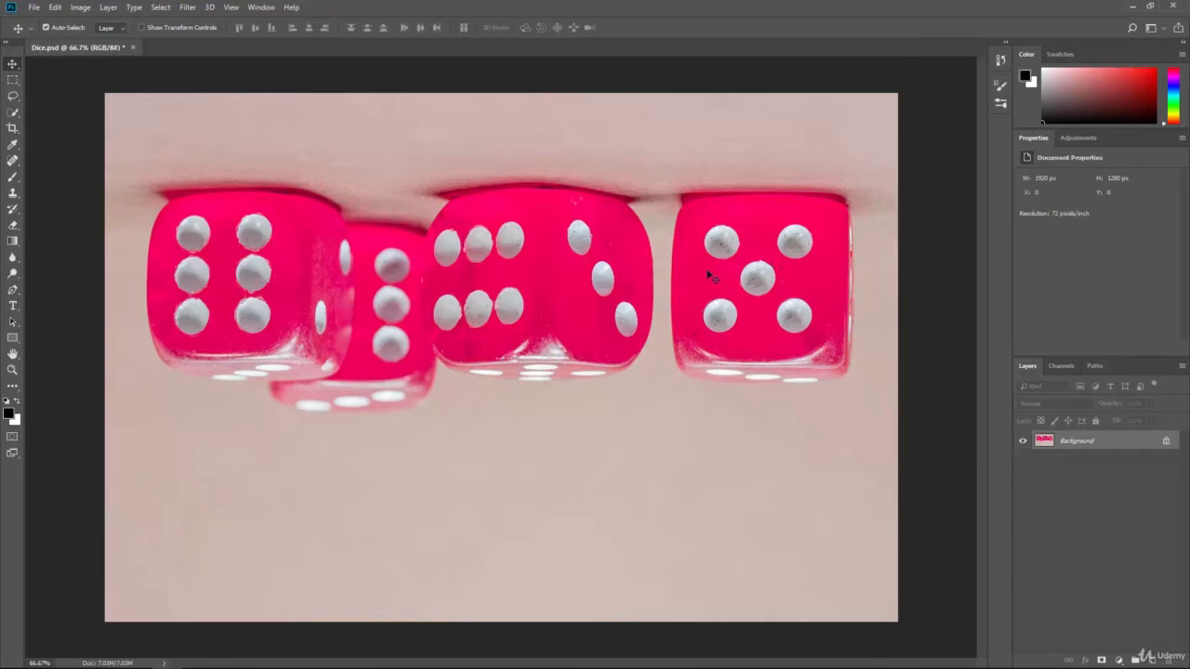
{"action": "key", "text": "ctrl+z"}
Rotate the whole image 90° clockwise and undo the rotation.
{"action": "left_click", "coordinate": [80, 7]}
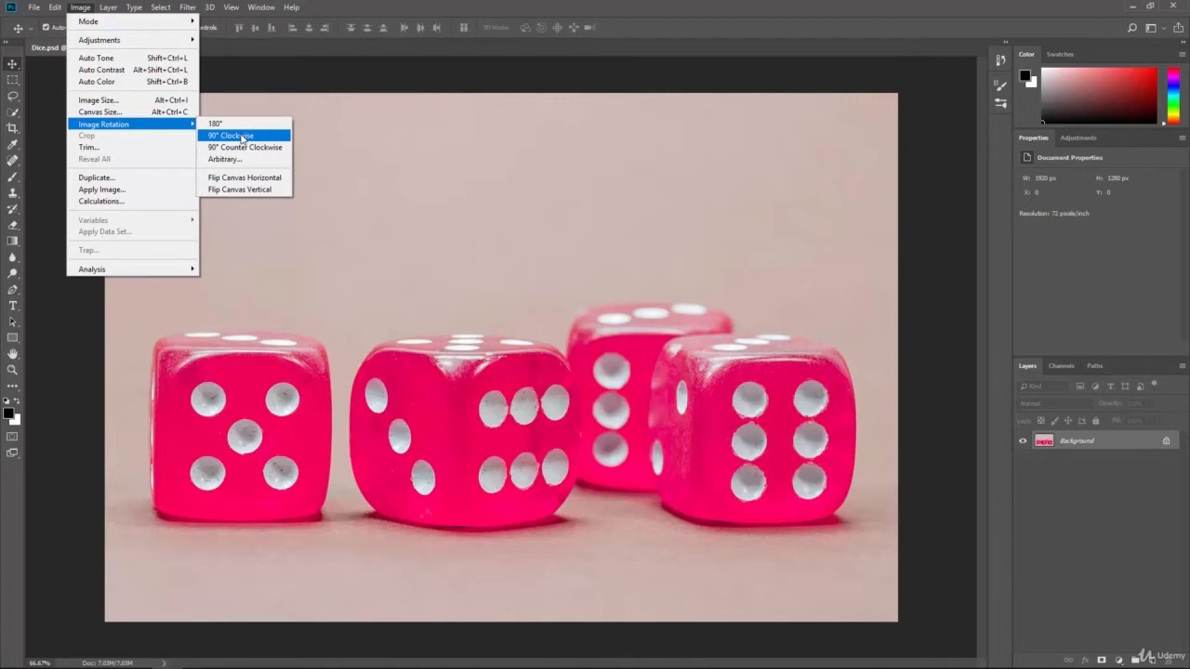
{"action": "left_click", "coordinate": [241, 137]}
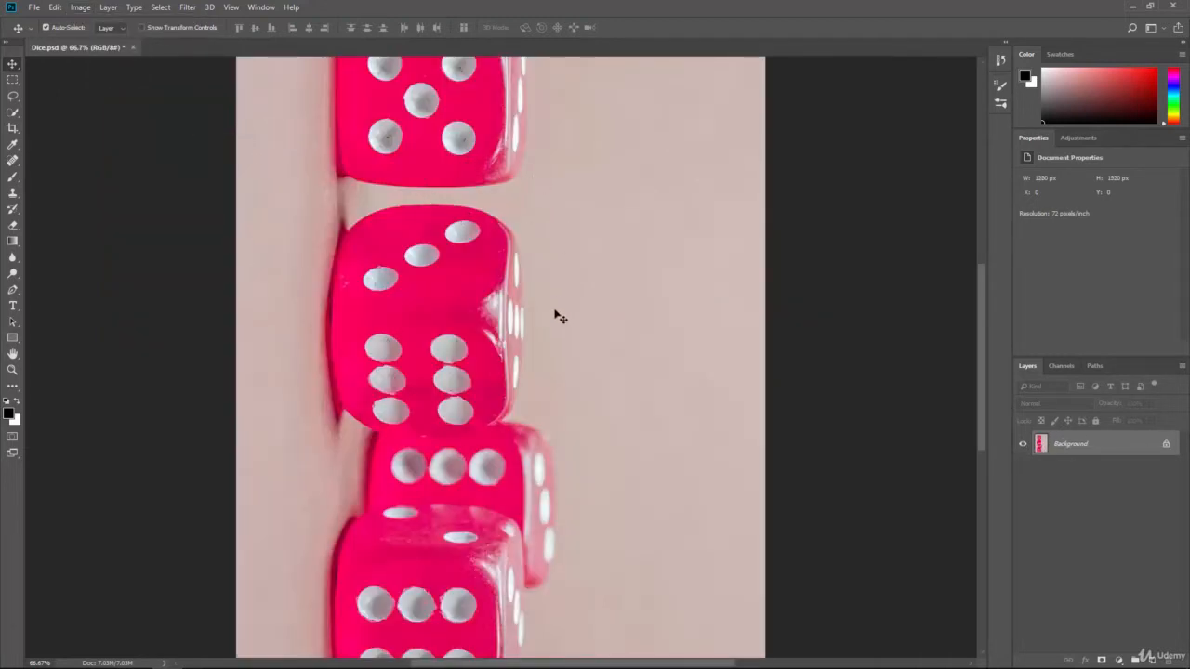
{"action": "key", "text": "ctrl+z"}
Rotate the whole image 90° counter clockwise and undo the rotation.
{"action": "left_click", "coordinate": [80, 7]}
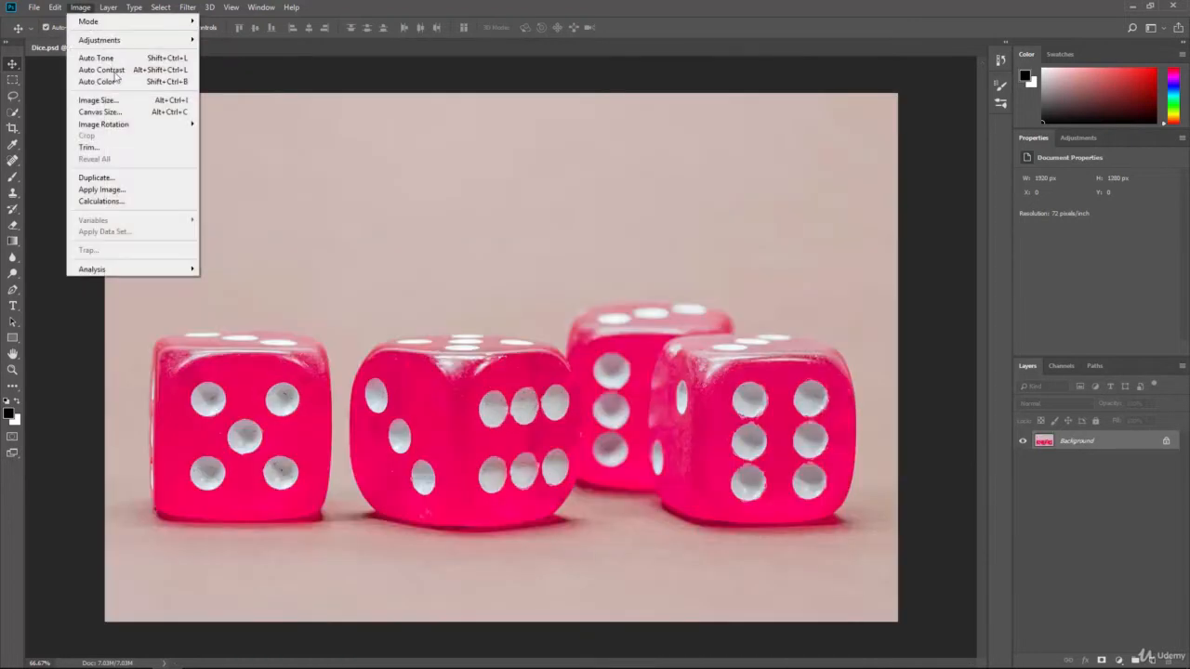
{"action": "left_click", "coordinate": [241, 147]}
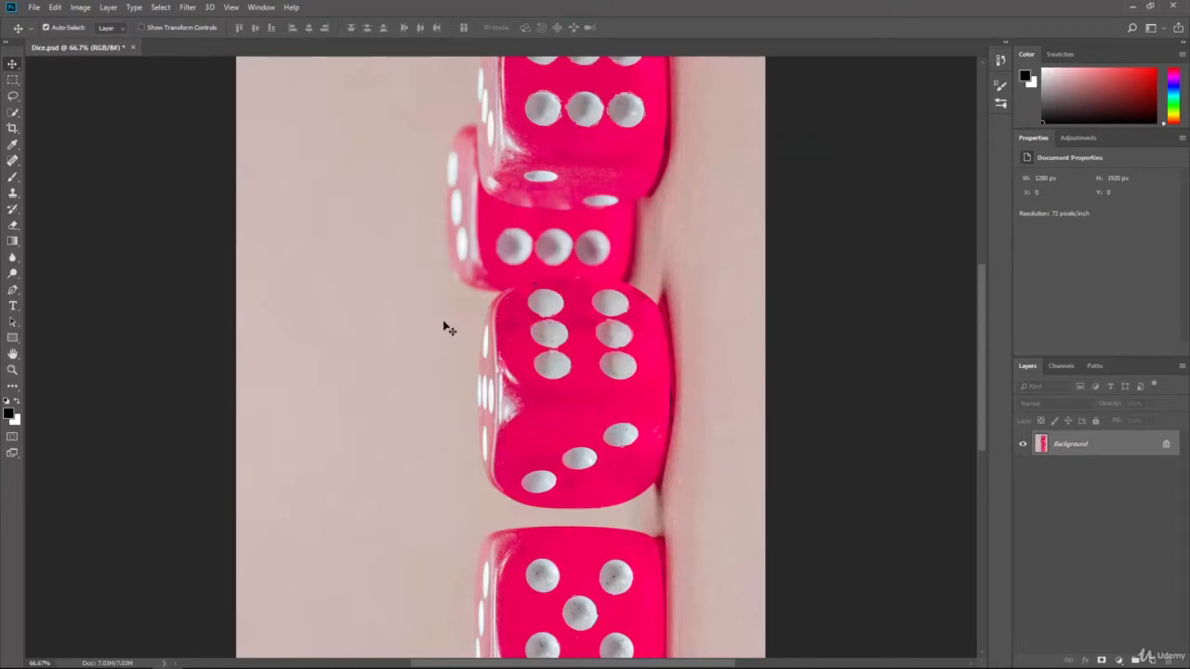
{"action": "key", "text": "ctrl+z"}
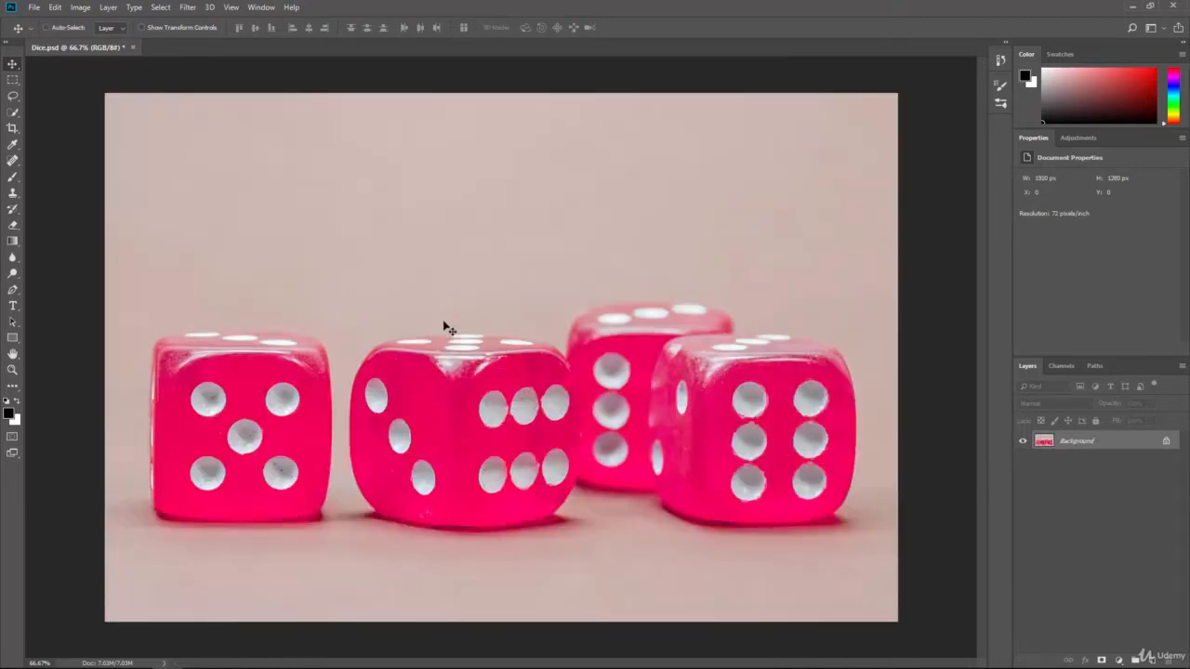
Rotate the canvas by an arbitrary angle of 45° clockwise and undo the rotation.
{"action": "left_click", "coordinate": [80, 7]}
{"action": "mouse_move", "coordinate": [130, 123]}
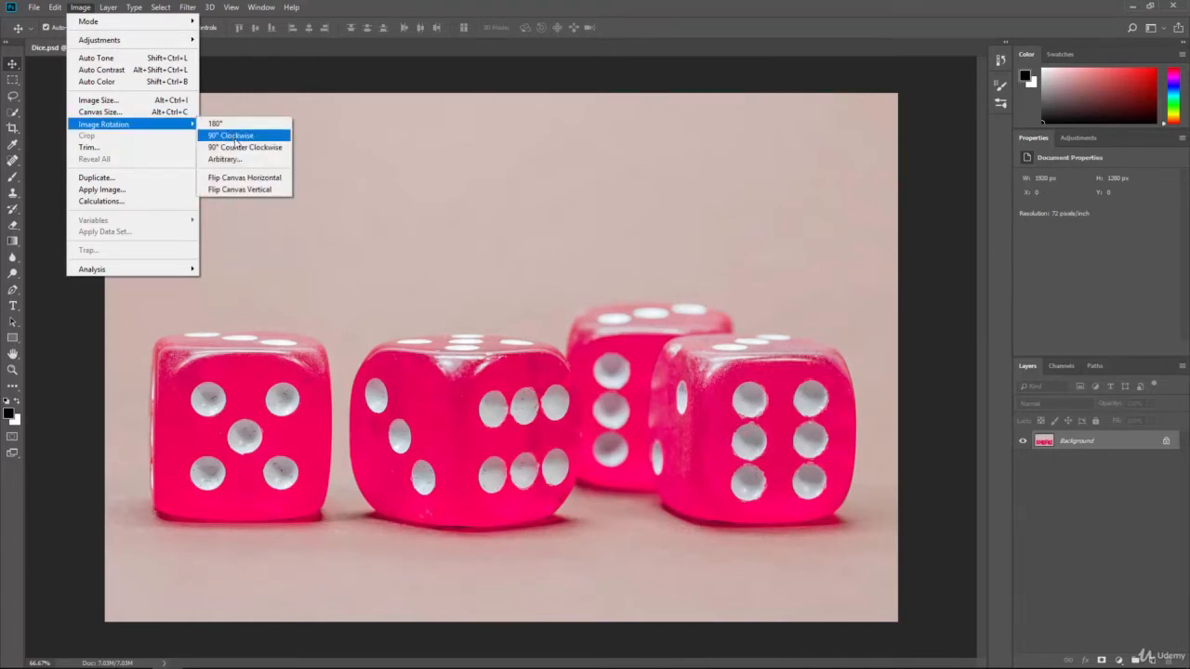
{"action": "left_click", "coordinate": [224, 159]}
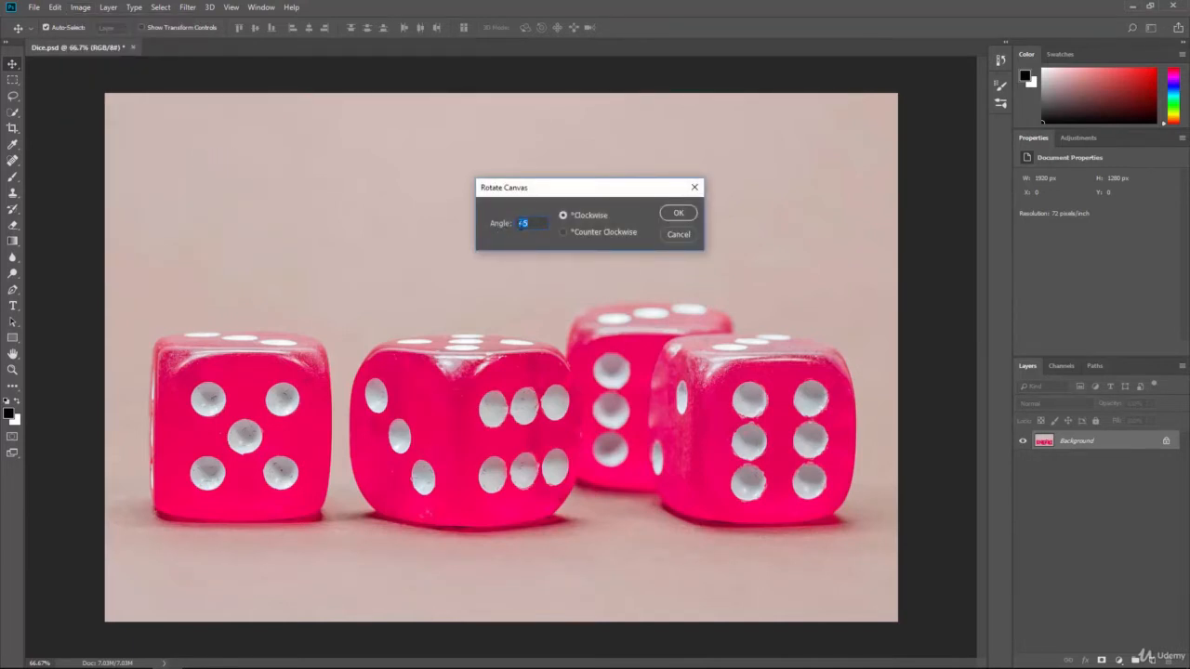
{"action": "left_click_drag", "start_coordinate": [493, 224], "coordinate": [480, 253]}
{"action": "left_click_drag", "start_coordinate": [493, 225], "coordinate": [461, 231]}
{"action": "type", "text": "45"}
{"action": "left_click", "coordinate": [679, 215]}
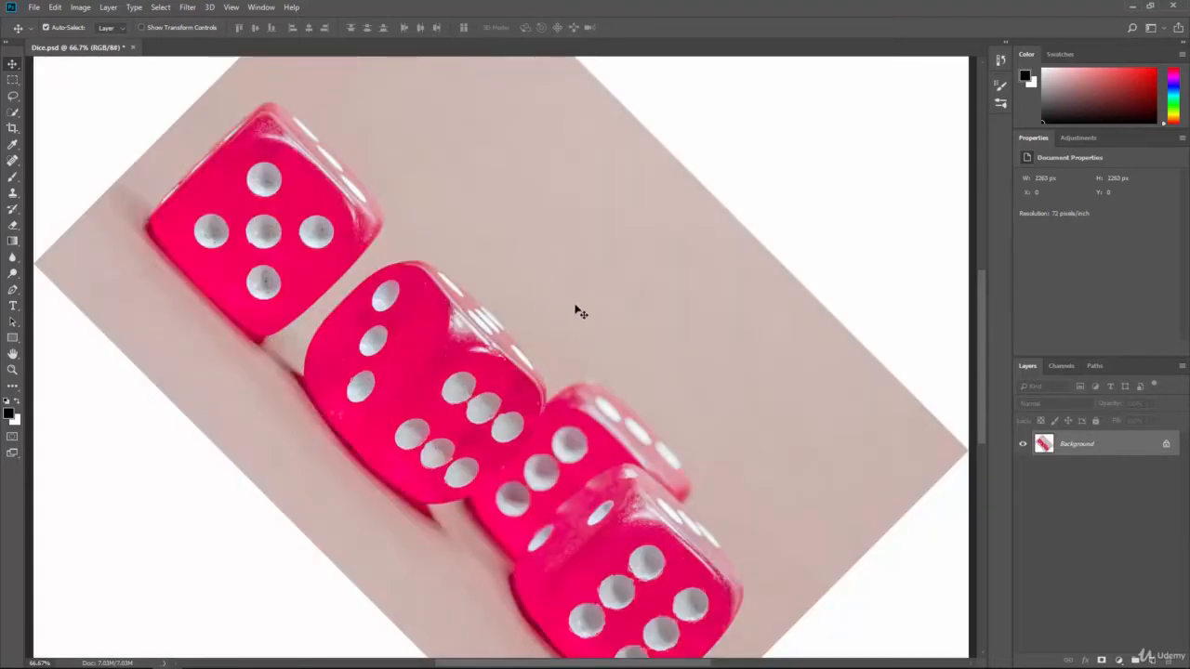
{"action": "key", "text": "ctrl+minus"}
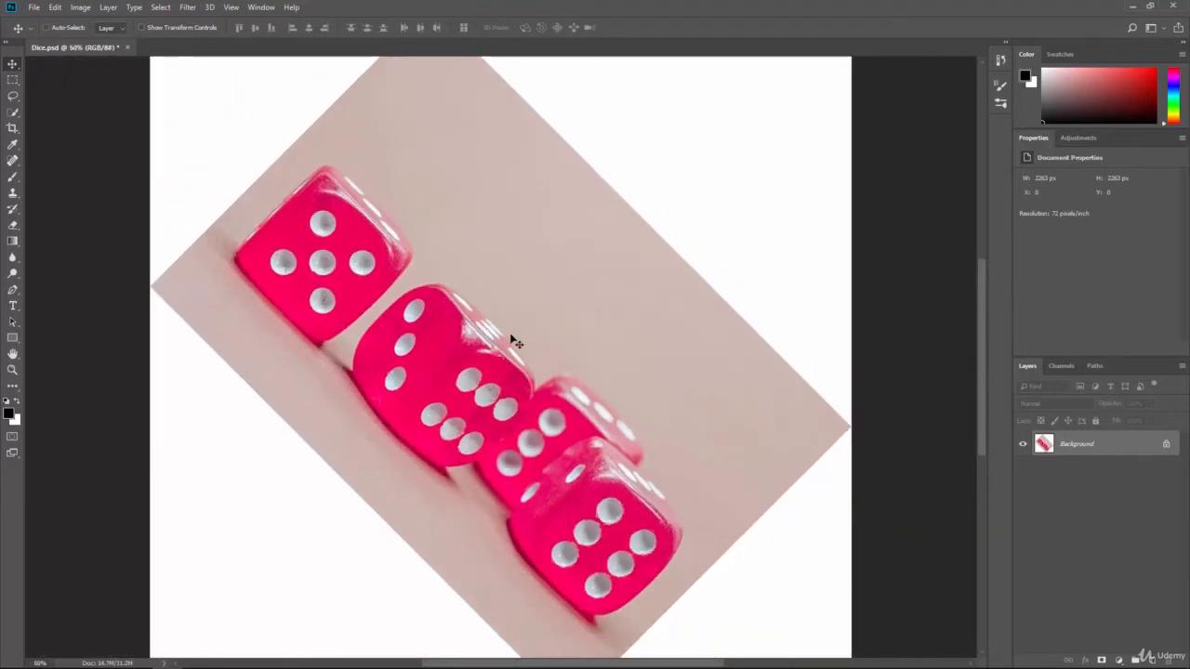
{"action": "key", "text": "ctrl+minus"}
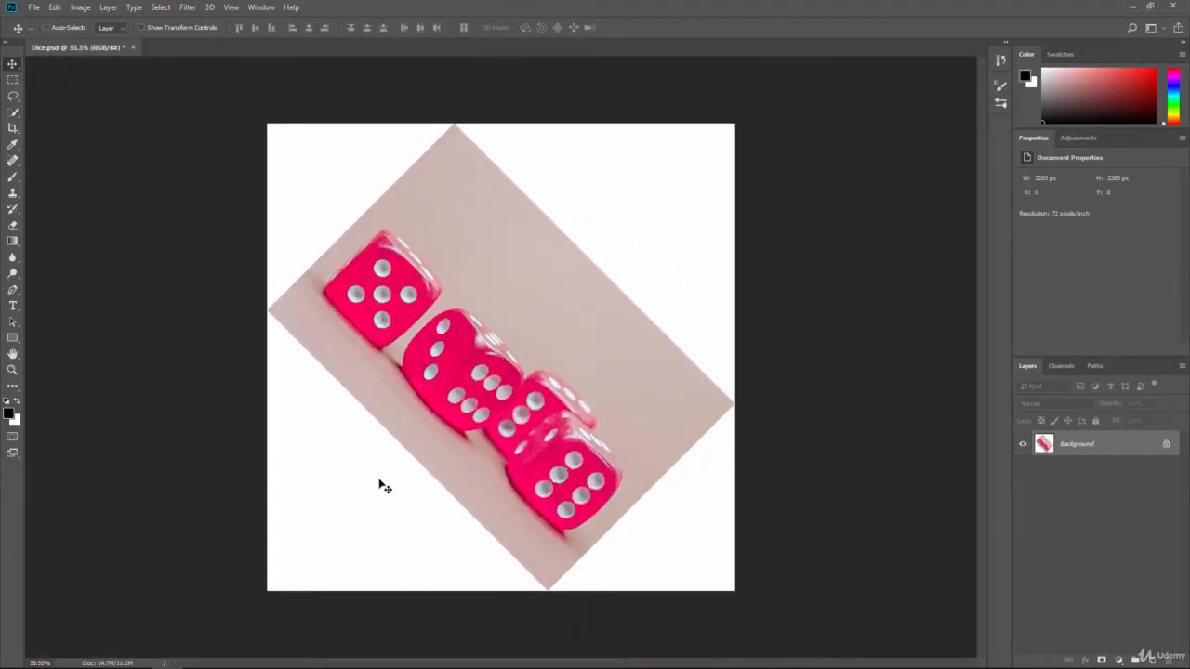
{"action": "key", "text": "ctrl+z"}
{"action": "key", "text": "ctrl+plus"}
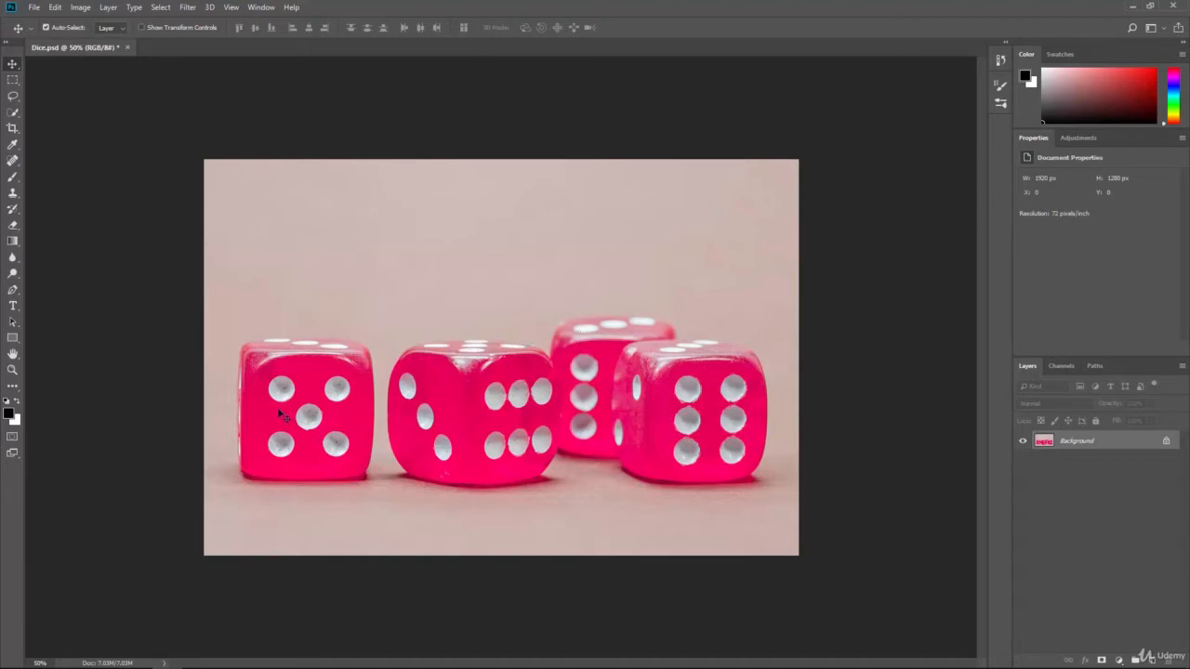
Flip the whole canvas horizontally and undo the flip.
{"action": "left_click", "coordinate": [80, 11]}
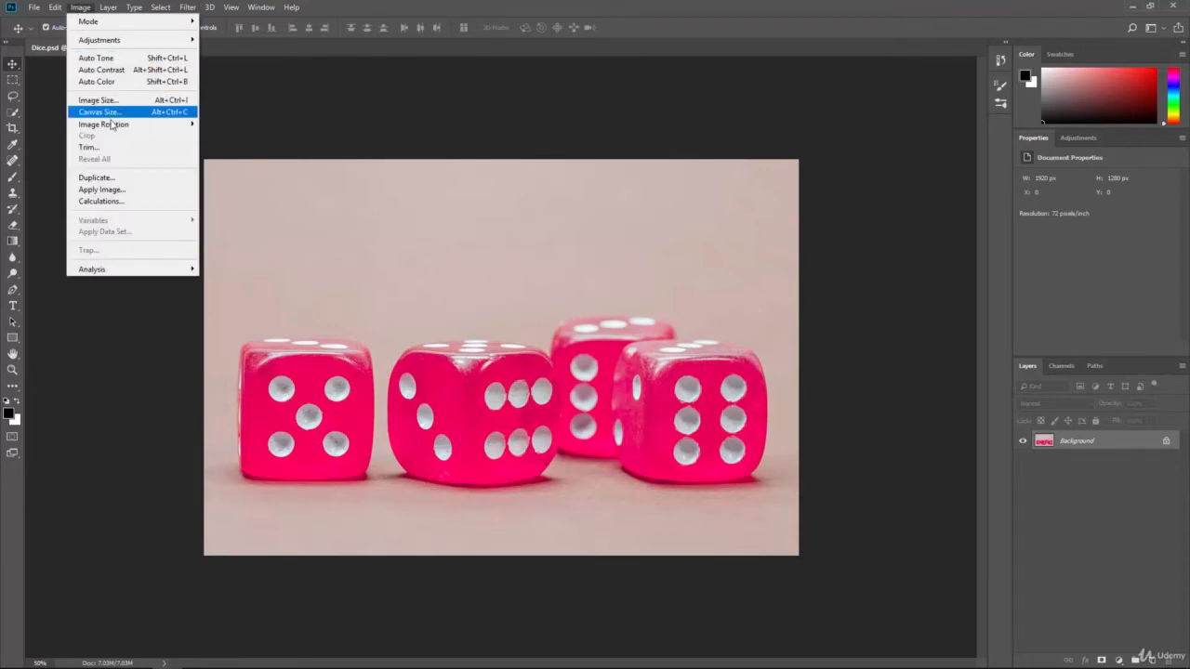
{"action": "mouse_move", "coordinate": [119, 131]}
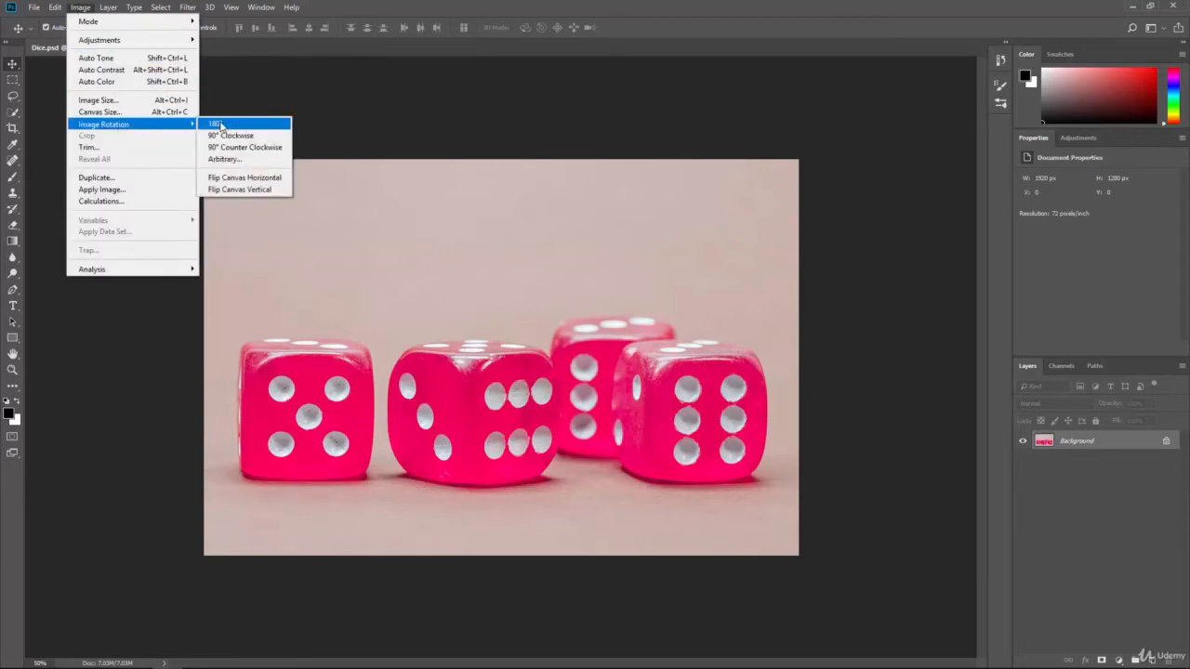
{"action": "left_click", "coordinate": [267, 181]}
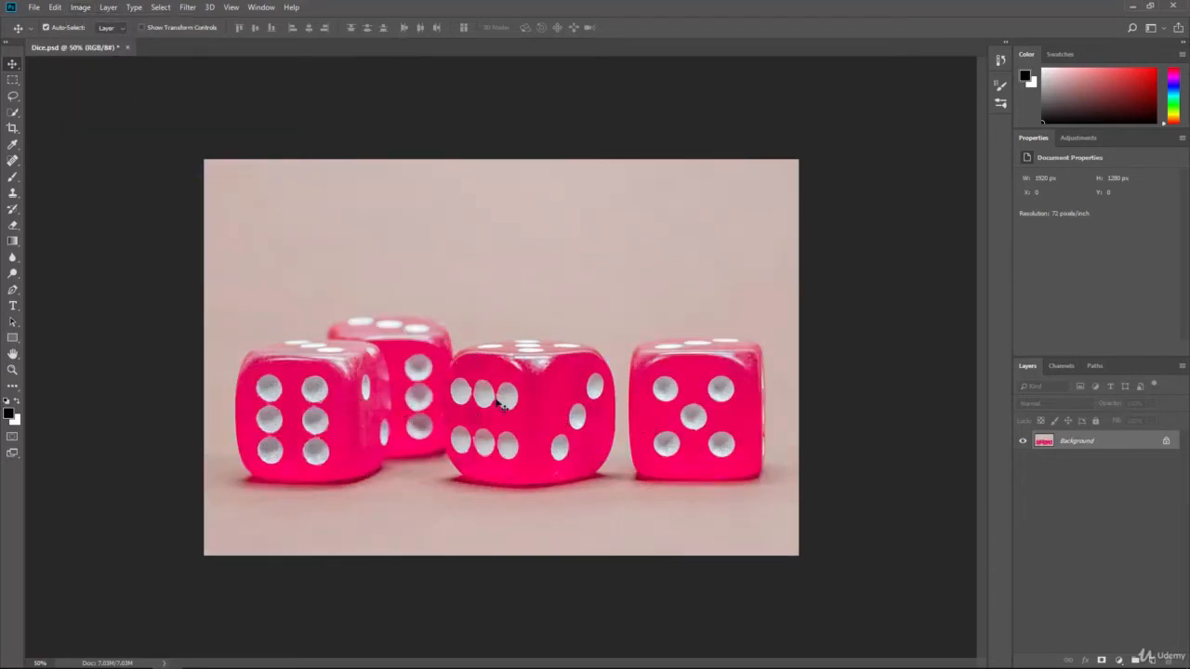
{"action": "key", "text": "ctrl+z"}
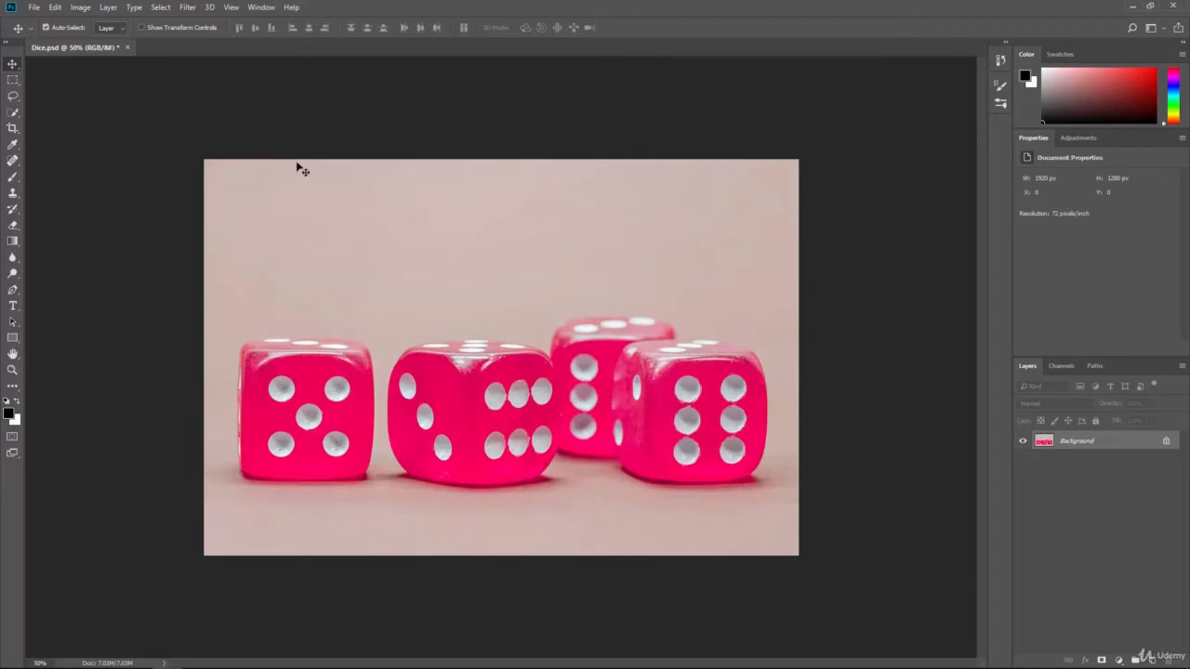
Flip the whole canvas vertically and undo the flip.
{"action": "left_click", "coordinate": [81, 8]}
{"action": "mouse_move", "coordinate": [119, 130]}
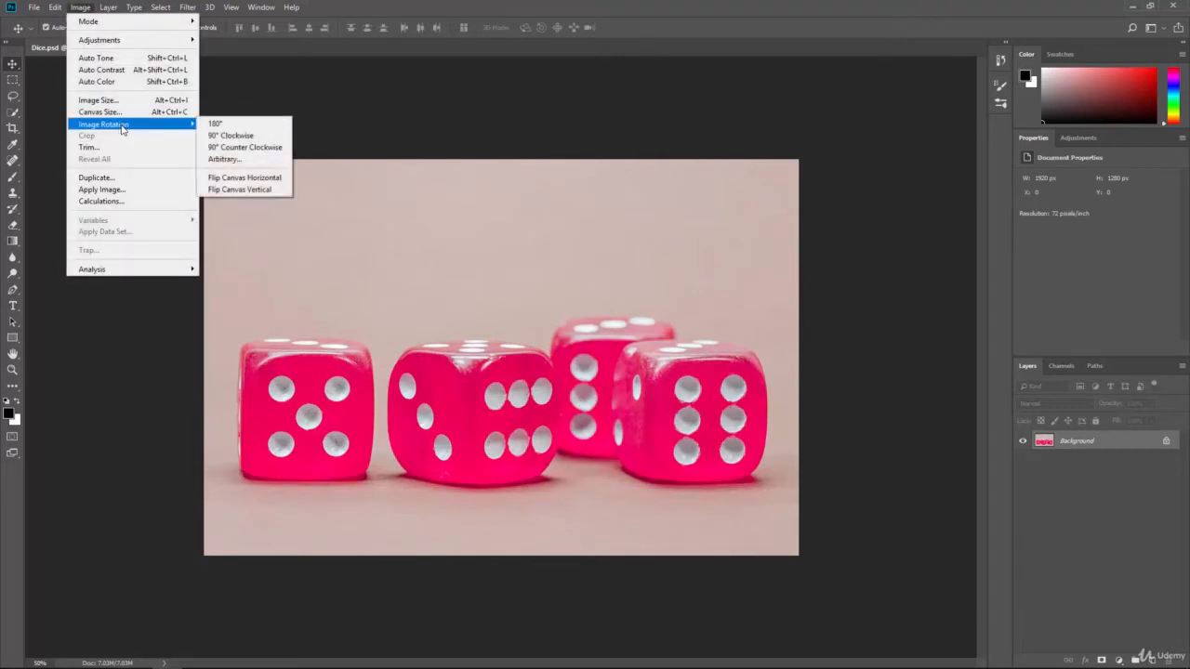
{"action": "left_click", "coordinate": [240, 190]}
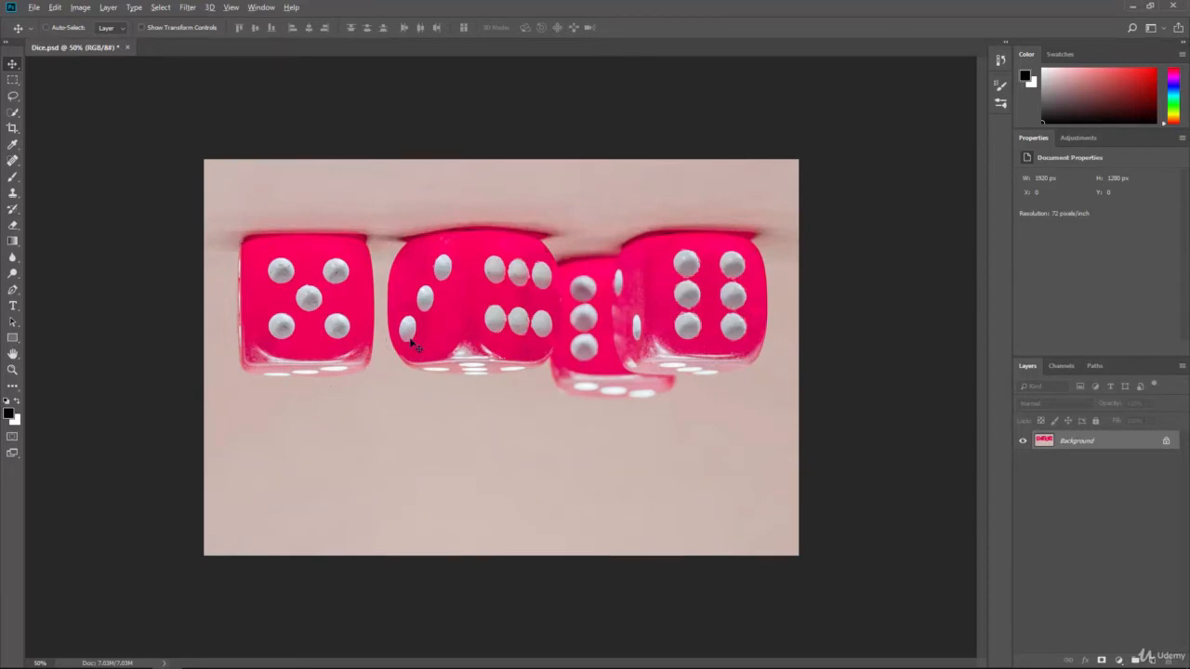
{"action": "key", "text": "ctrl+z"}
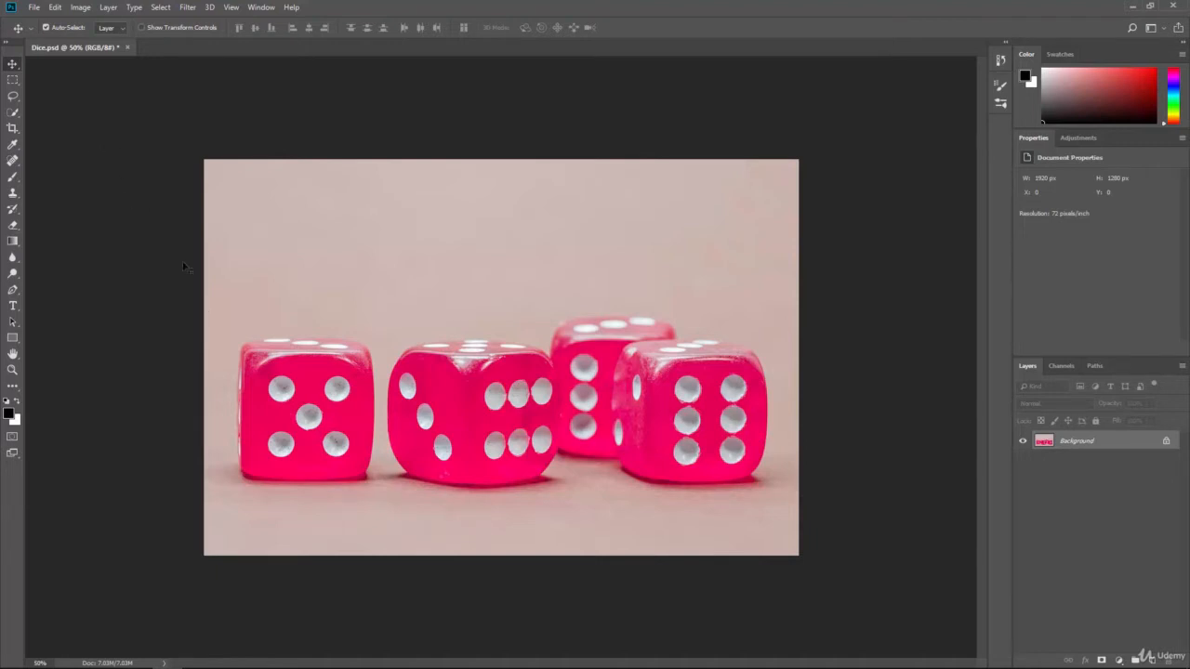
Select the leftmost die, including its top face, with the Quick Selection tool.
{"action": "left_click", "coordinate": [17, 113]}
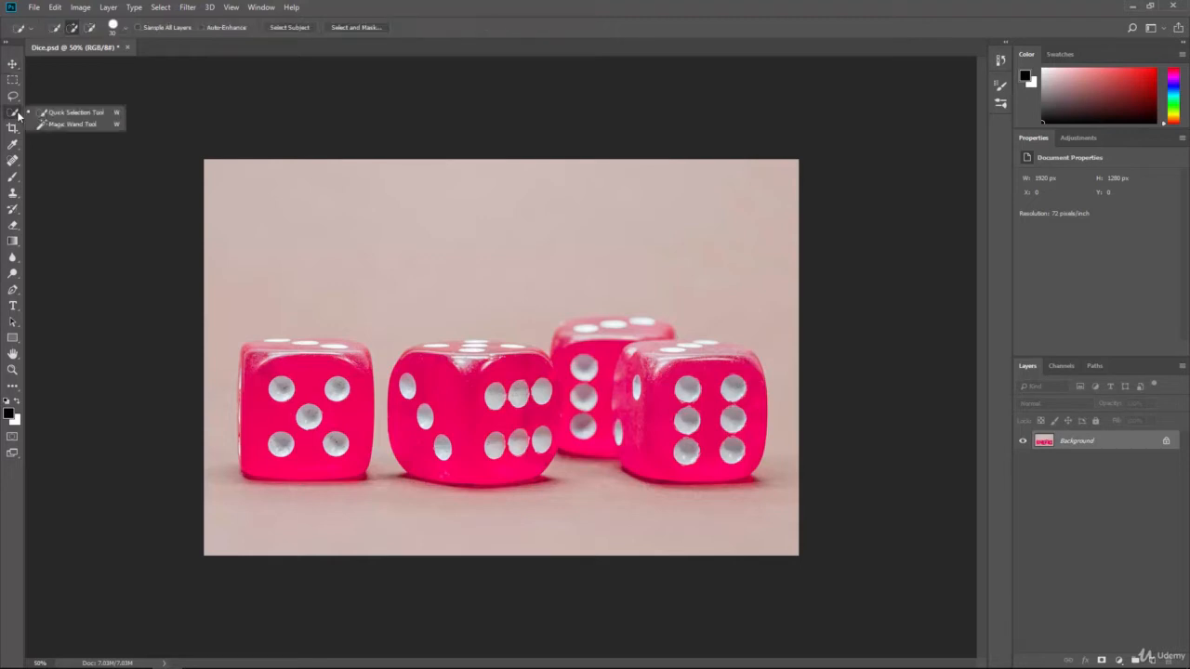
{"action": "left_click", "coordinate": [50, 112]}
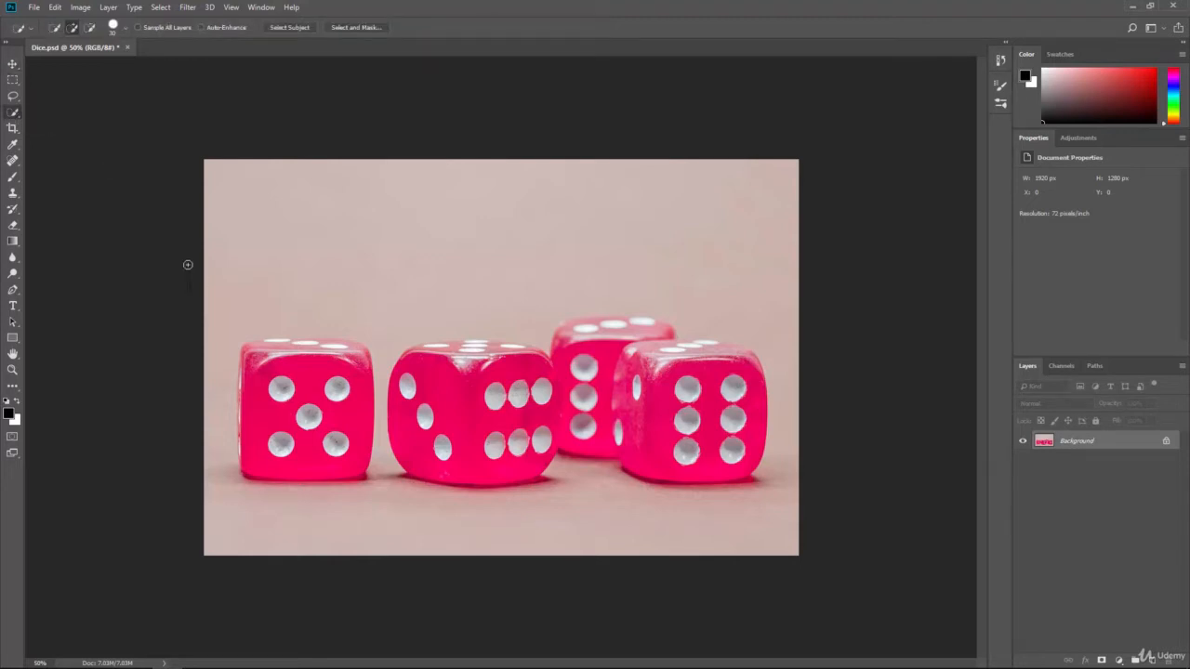
{"action": "mouse_move", "coordinate": [309, 409]}
{"action": "left_mouse_down"}
{"action": "mouse_move", "coordinate": [335, 398]}
{"action": "mouse_move", "coordinate": [338, 362]}
{"action": "mouse_move", "coordinate": [263, 347]}
{"action": "mouse_move", "coordinate": [358, 347]}
{"action": "mouse_move", "coordinate": [275, 345]}
{"action": "mouse_move", "coordinate": [288, 344]}
{"action": "left_mouse_up"}
{"action": "mouse_move", "coordinate": [253, 465]}
{"action": "left_mouse_down"}
{"action": "mouse_move", "coordinate": [260, 427]}
{"action": "mouse_move", "coordinate": [325, 437]}
{"action": "left_mouse_up"}
Move the selected die up and right so it overlaps the second die, and undo the move.
{"action": "left_click", "coordinate": [13, 64]}
{"action": "left_click_drag", "start_coordinate": [353, 394], "coordinate": [438, 330]}
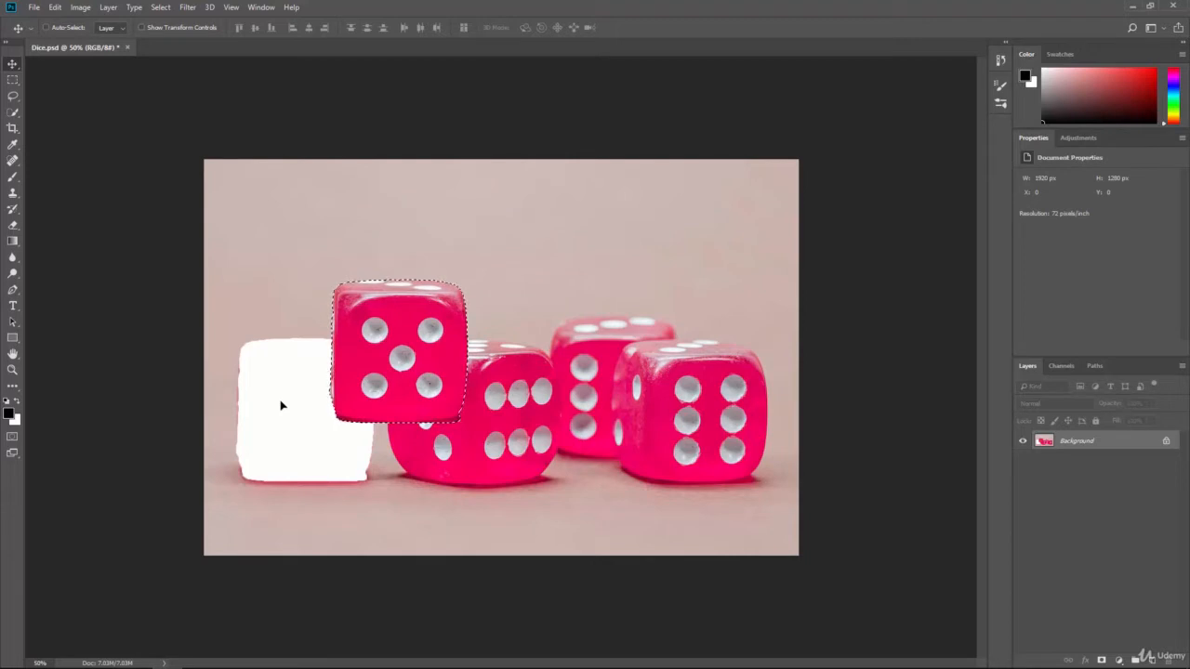
{"action": "key", "text": "ctrl+z"}
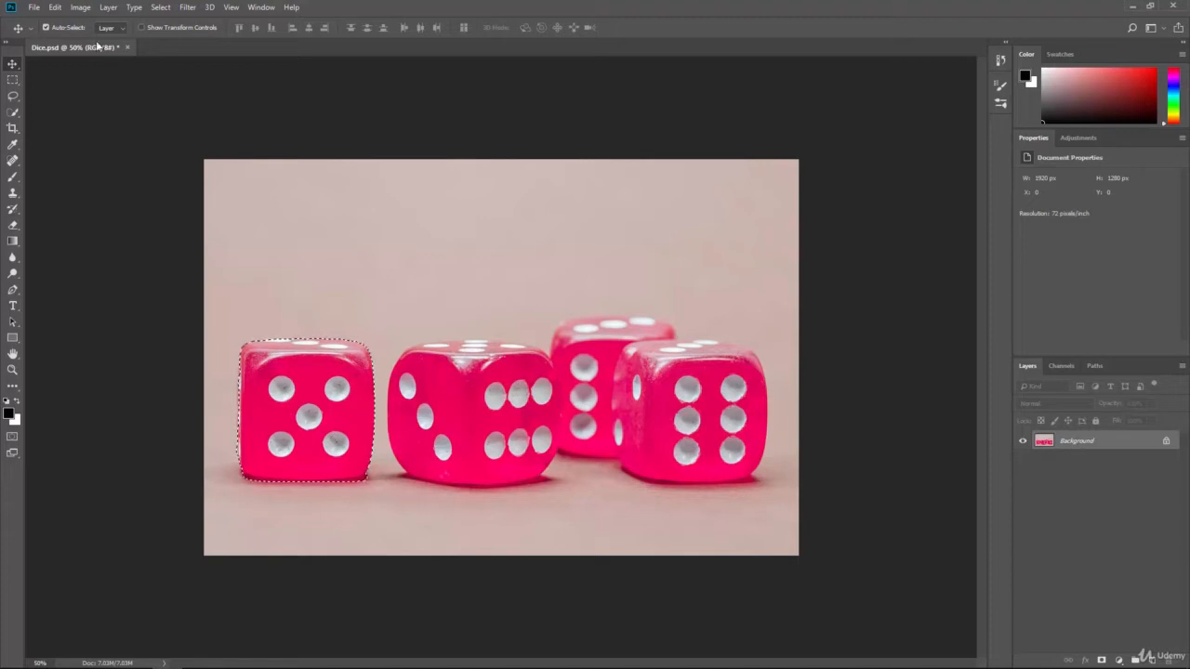
Flip only the selected leftmost die horizontally with Transform and undo the flip.
{"action": "left_click", "coordinate": [57, 8]}
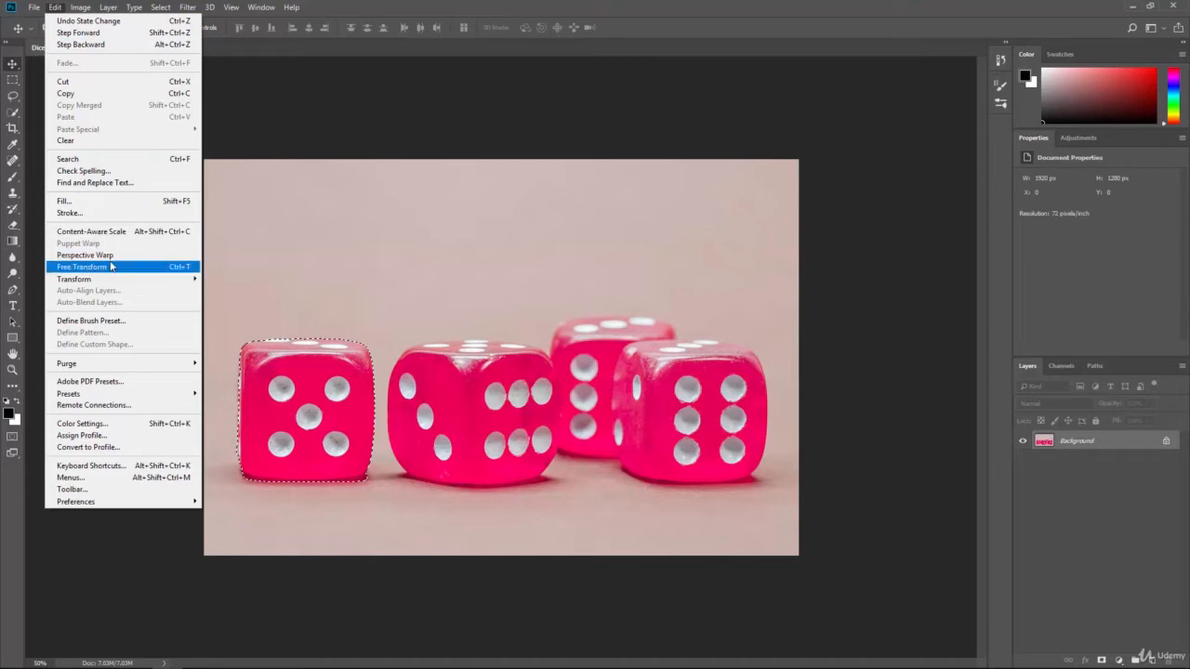
{"action": "mouse_move", "coordinate": [111, 282]}
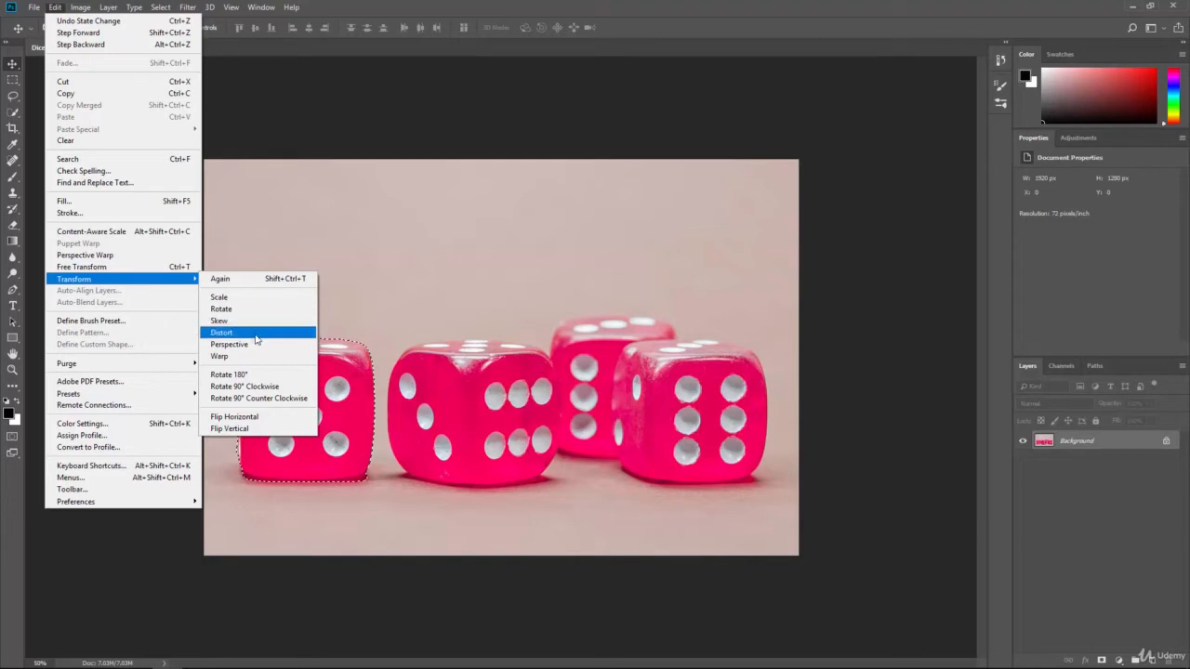
{"action": "left_click", "coordinate": [269, 421]}
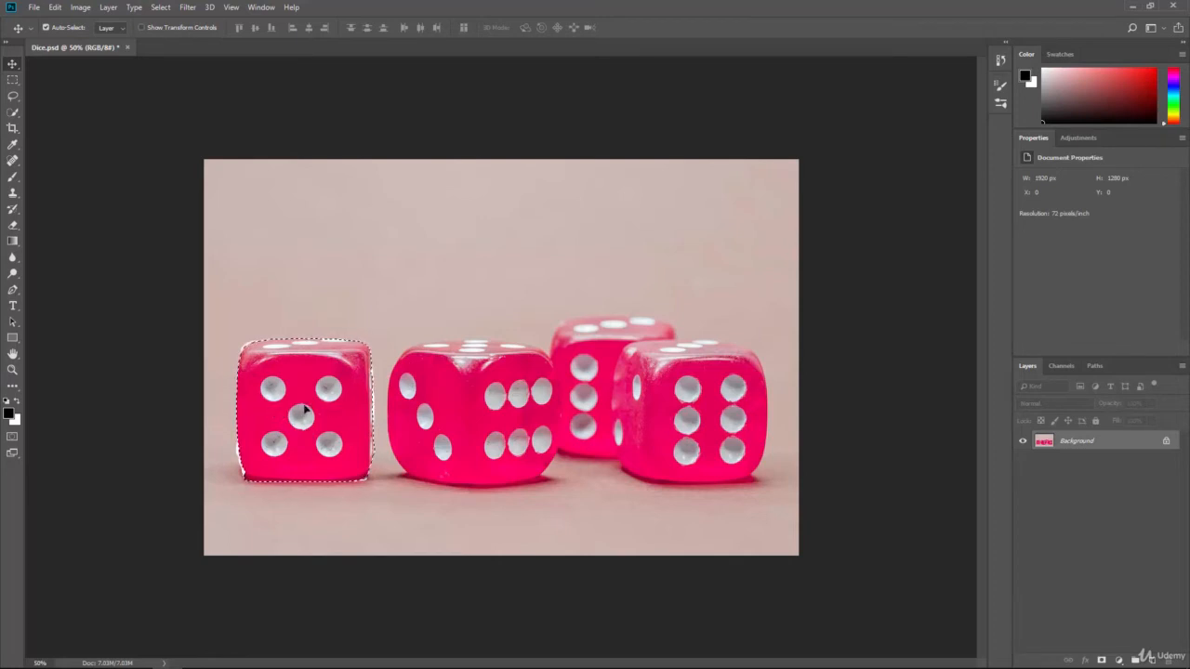
{"action": "key", "text": "ctrl+z"}
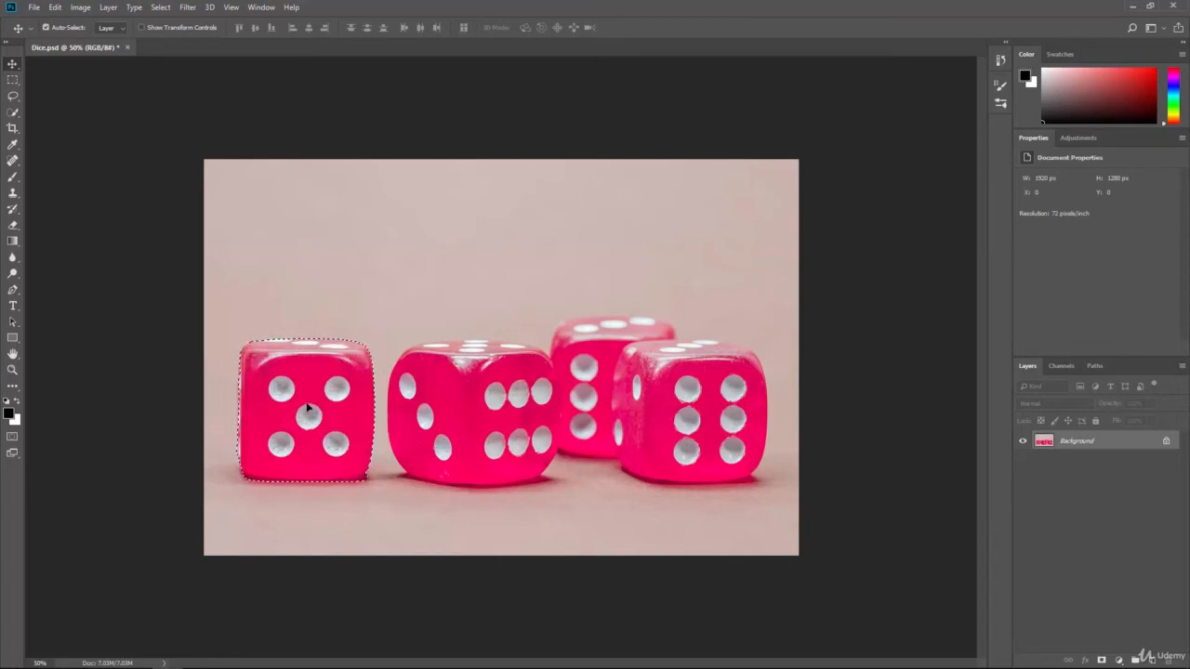
{"action": "key", "text": "ctrl+z"}
{"action": "key", "text": "ctrl+z"}
{"action": "key", "text": "ctrl+z"}
{"action": "key", "text": "ctrl+z"}
Scale the selected leftmost die up to about 140% in width and height, and undo the scaling.
{"action": "left_click", "coordinate": [55, 7]}
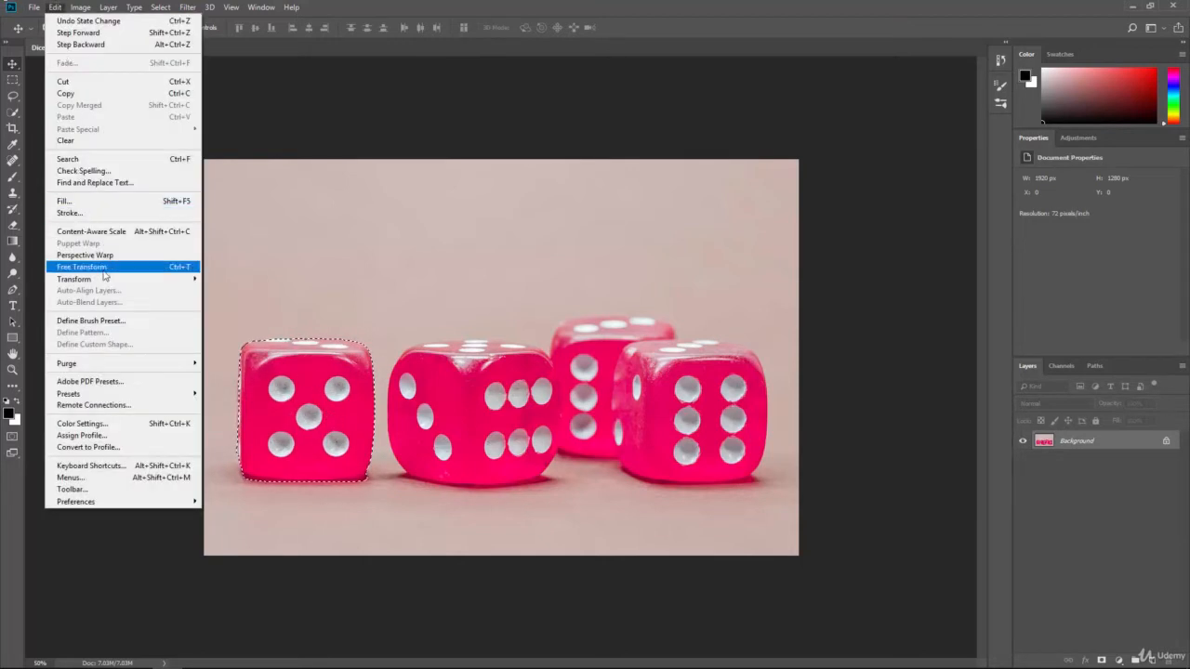
{"action": "mouse_move", "coordinate": [113, 280]}
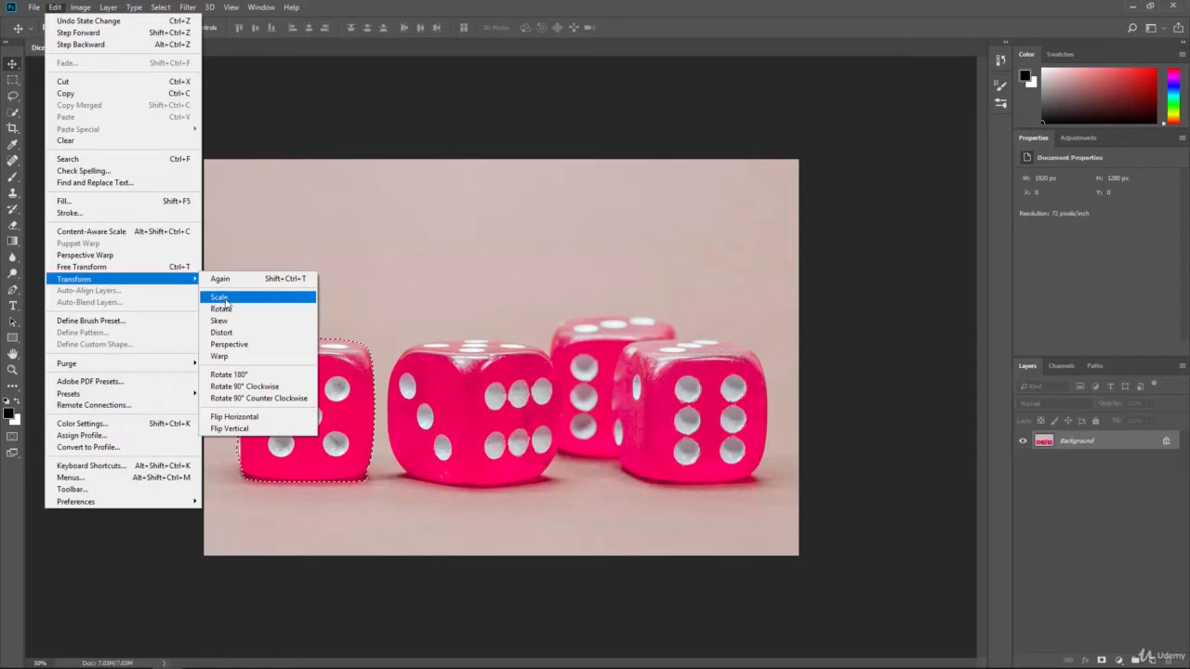
{"action": "left_click", "coordinate": [219, 297]}
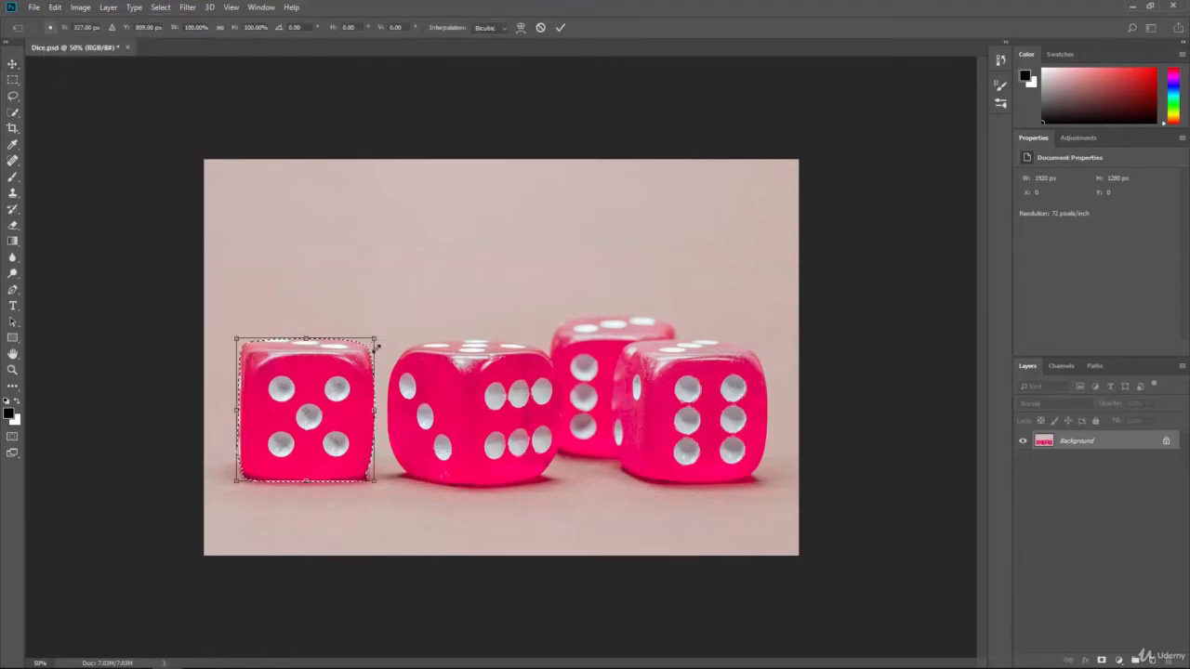
{"action": "left_click_drag", "start_coordinate": [377, 346], "coordinate": [478, 308]}
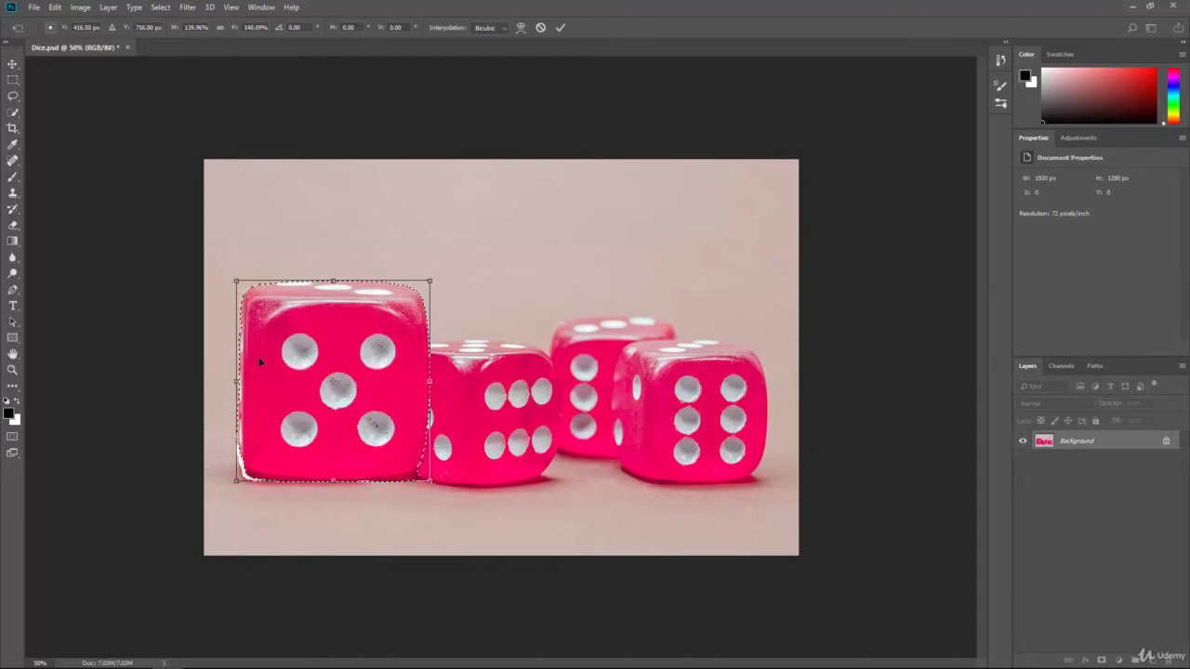
{"action": "key", "text": "Return"}
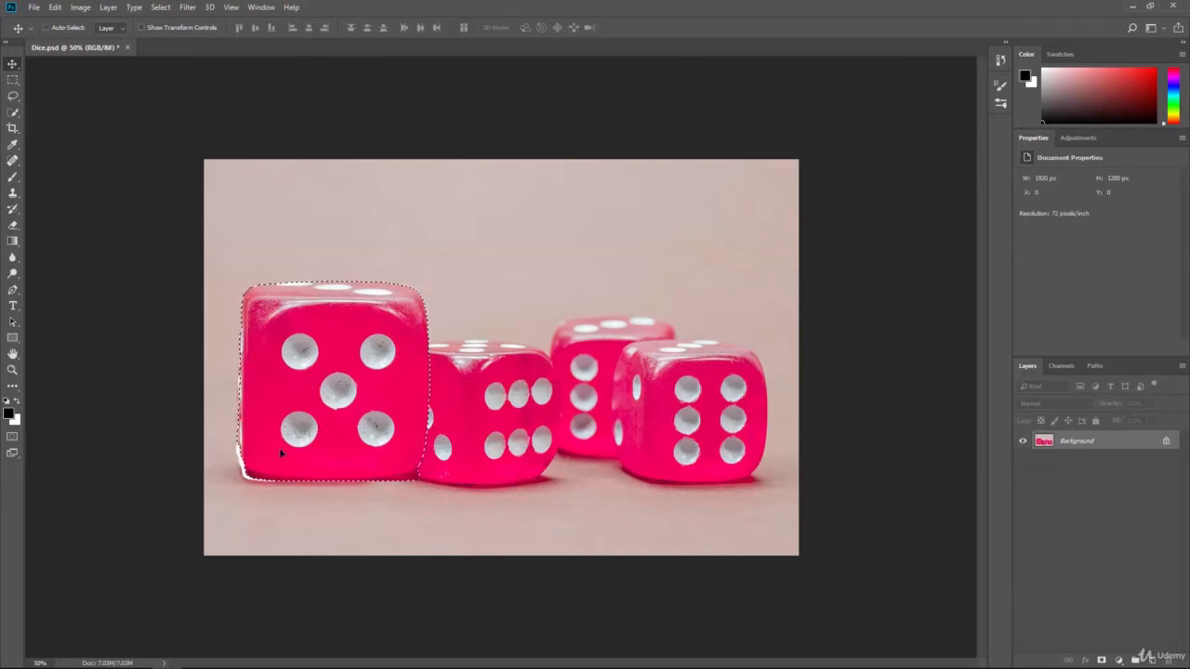
{"action": "key", "text": "ctrl+z"}
Scale the selected leftmost die up to about 190% width and 195% height, repositioning it slightly, and undo the scaling.
{"action": "left_click", "coordinate": [55, 7]}
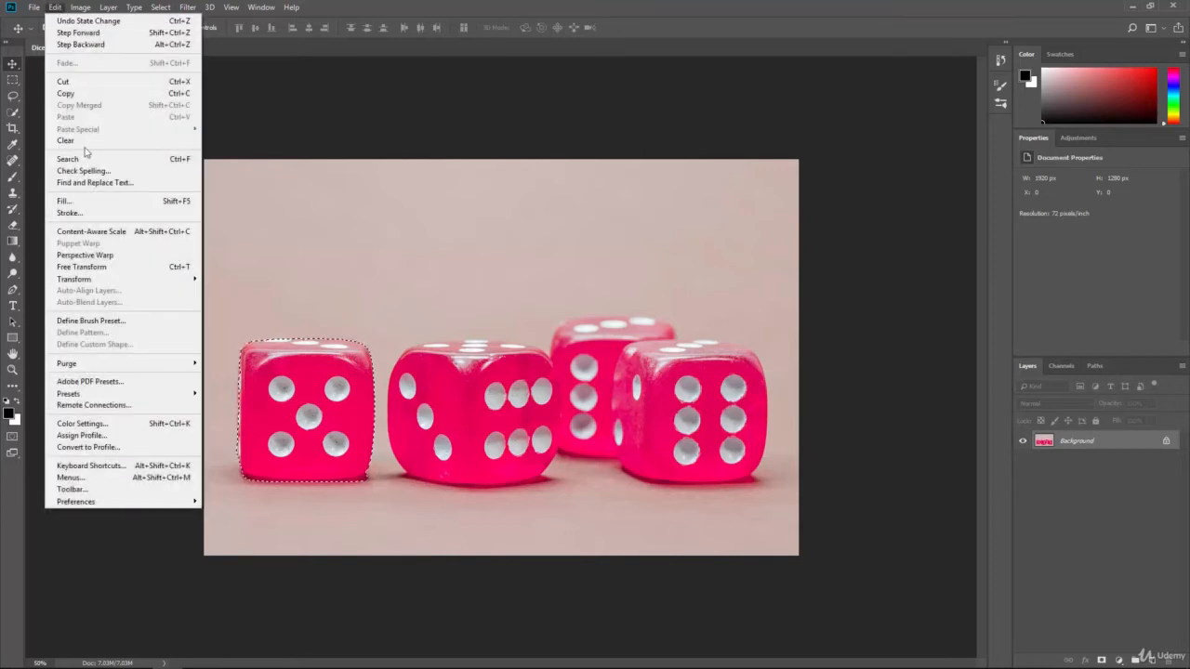
{"action": "mouse_move", "coordinate": [140, 279]}
{"action": "left_click", "coordinate": [218, 297]}
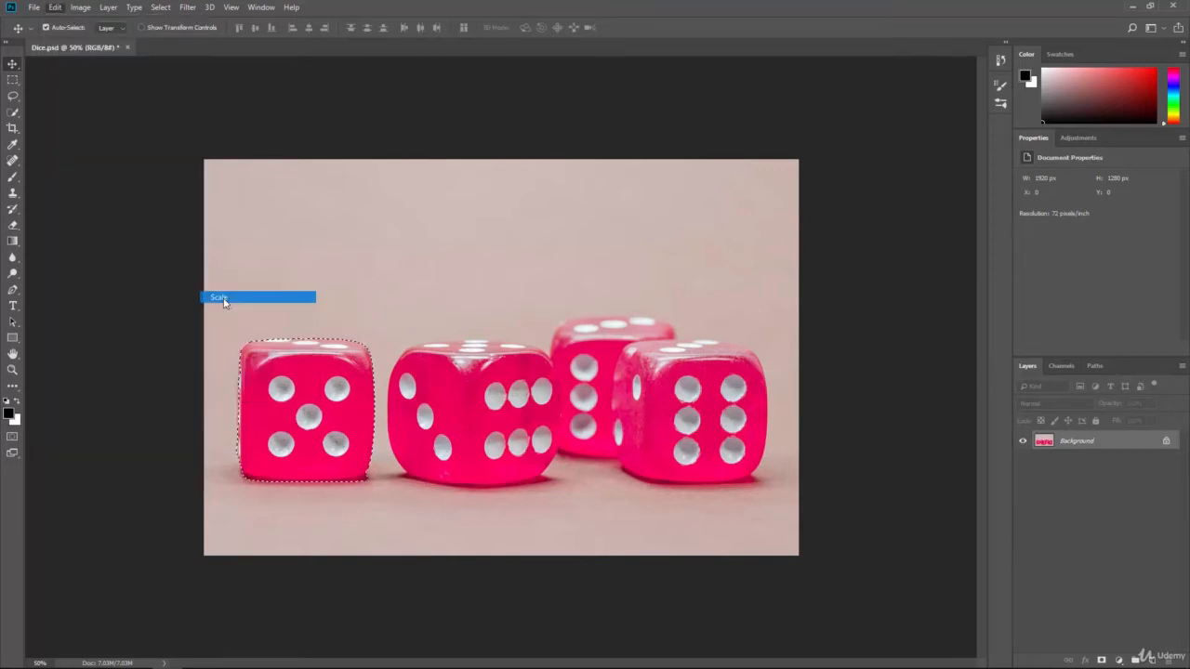
{"action": "mouse_move", "coordinate": [372, 338]}
{"action": "left_mouse_down"}
{"action": "mouse_move", "coordinate": [420, 314]}
{"action": "mouse_move", "coordinate": [436, 276]}
{"action": "left_mouse_up"}
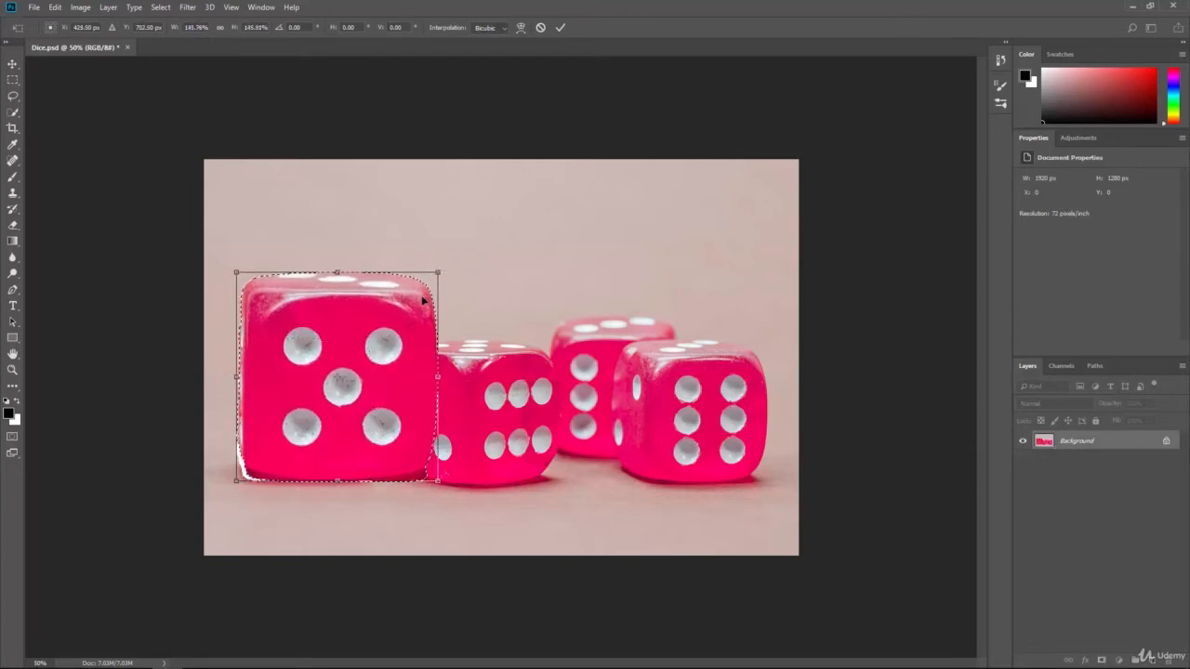
{"action": "left_click_drag", "start_coordinate": [347, 362], "coordinate": [332, 370]}
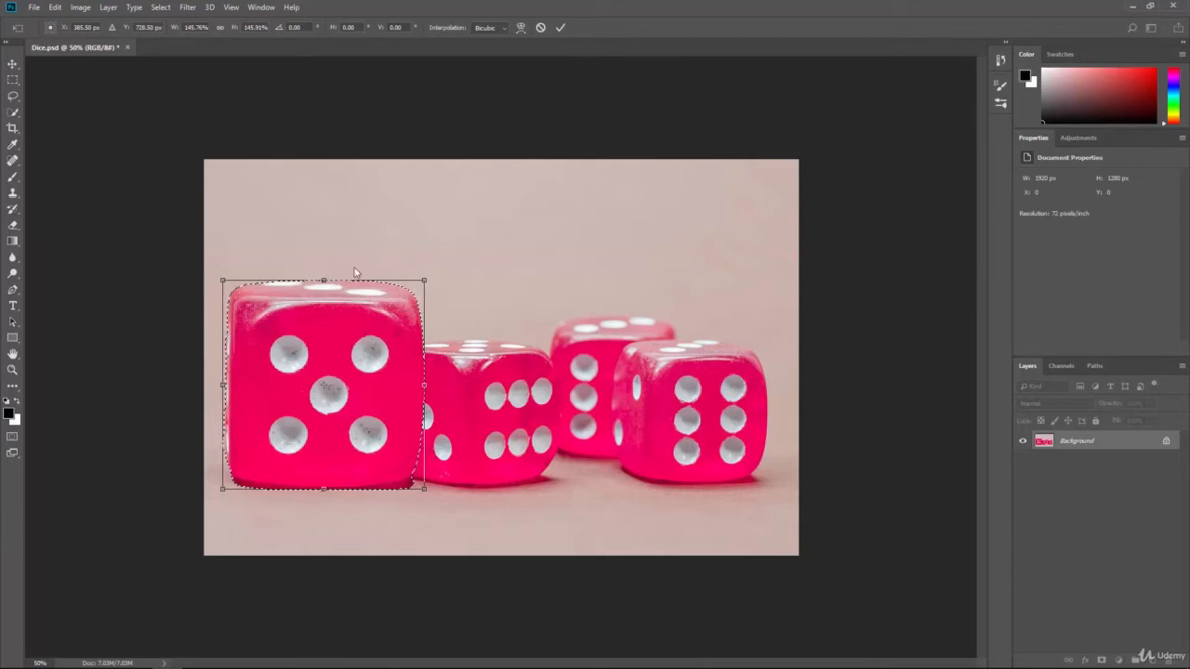
{"action": "left_click_drag", "start_coordinate": [322, 271], "coordinate": [323, 210]}
{"action": "left_click_drag", "start_coordinate": [425, 349], "coordinate": [486, 349]}
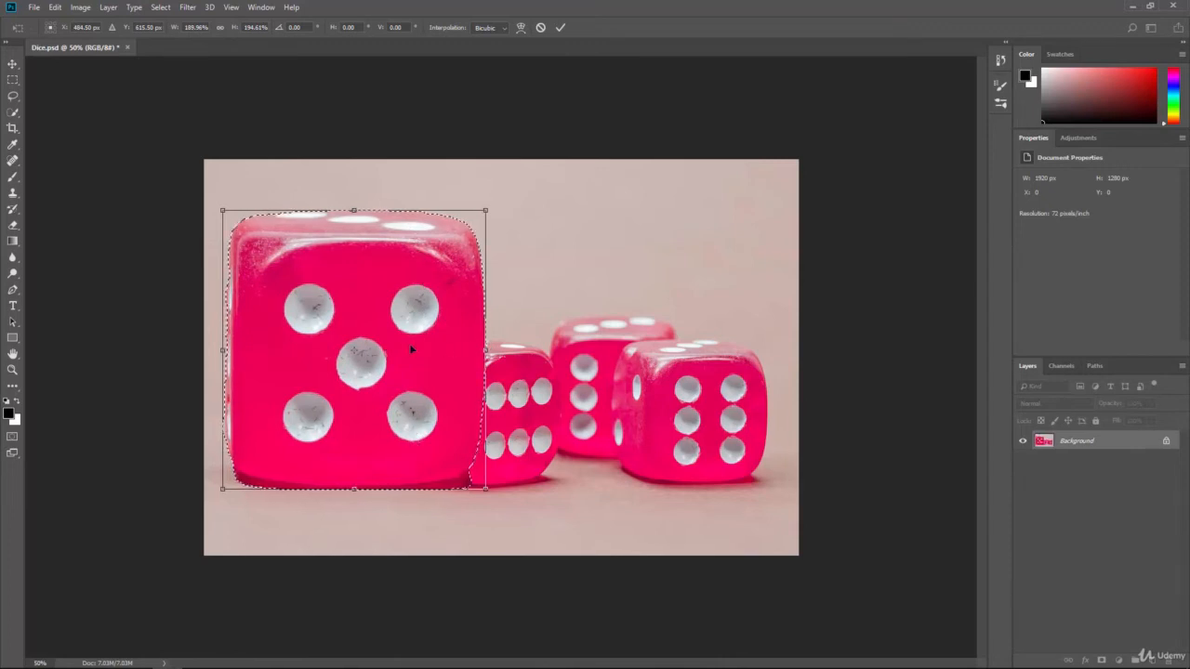
{"action": "key", "text": "Return"}
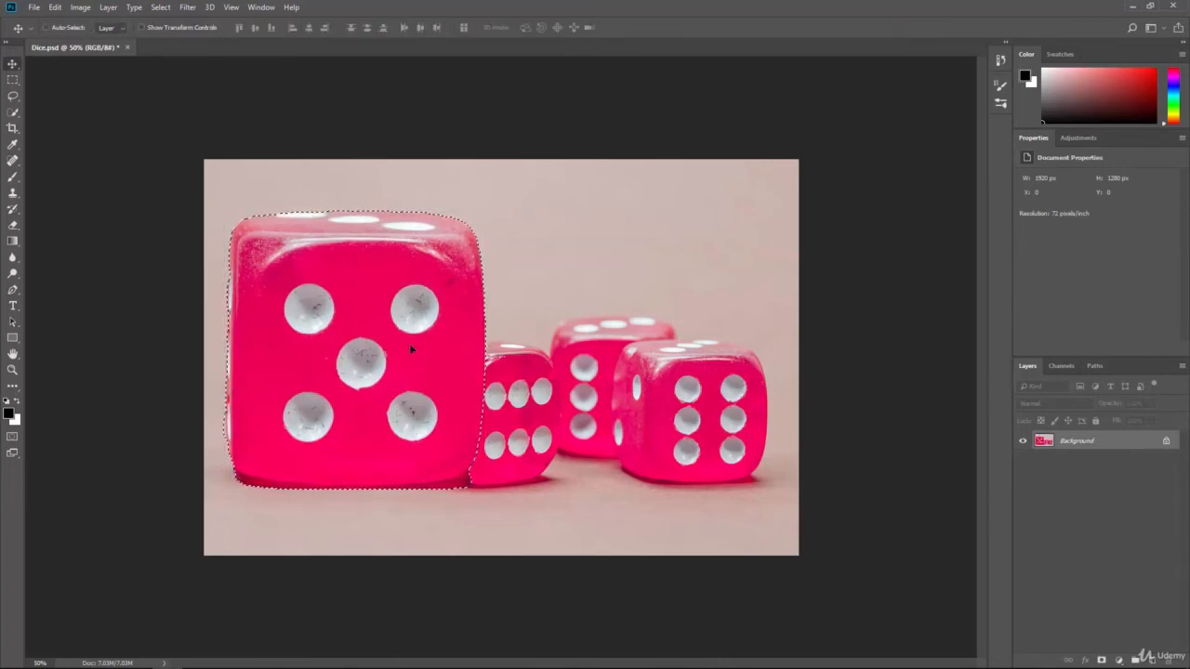
{"action": "key", "text": "ctrl+z"}
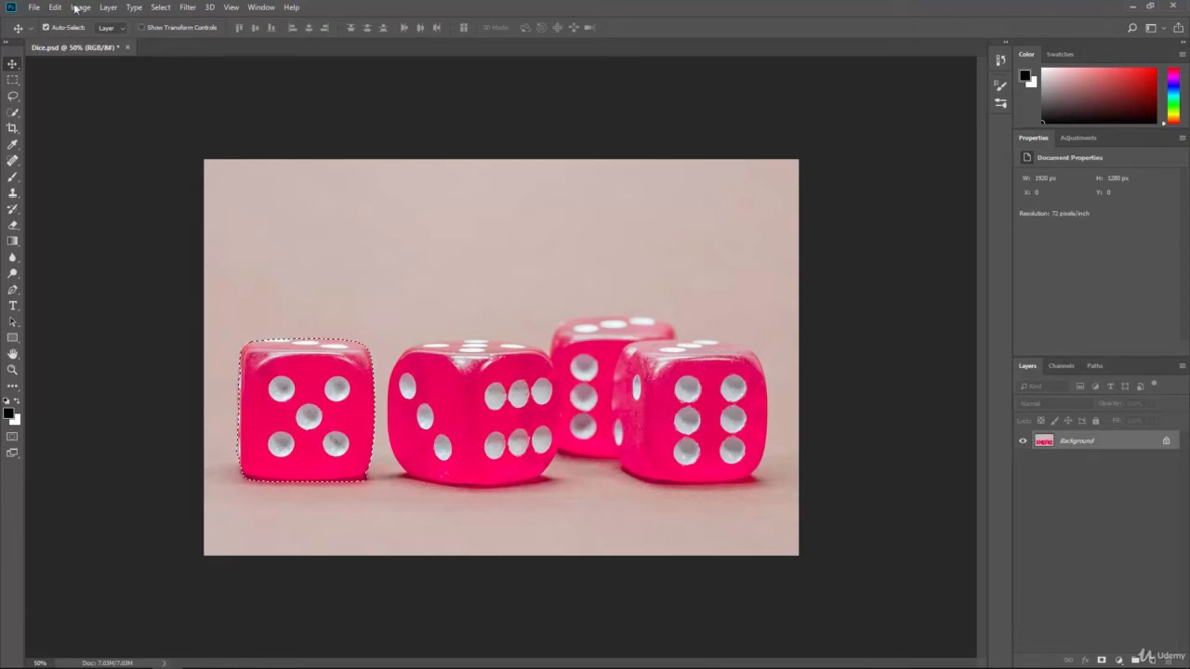
Rotate only the selected leftmost die about 18° counterclockwise with Transform and undo the rotation.
{"action": "left_click", "coordinate": [78, 7]}
{"action": "mouse_move", "coordinate": [55, 7]}
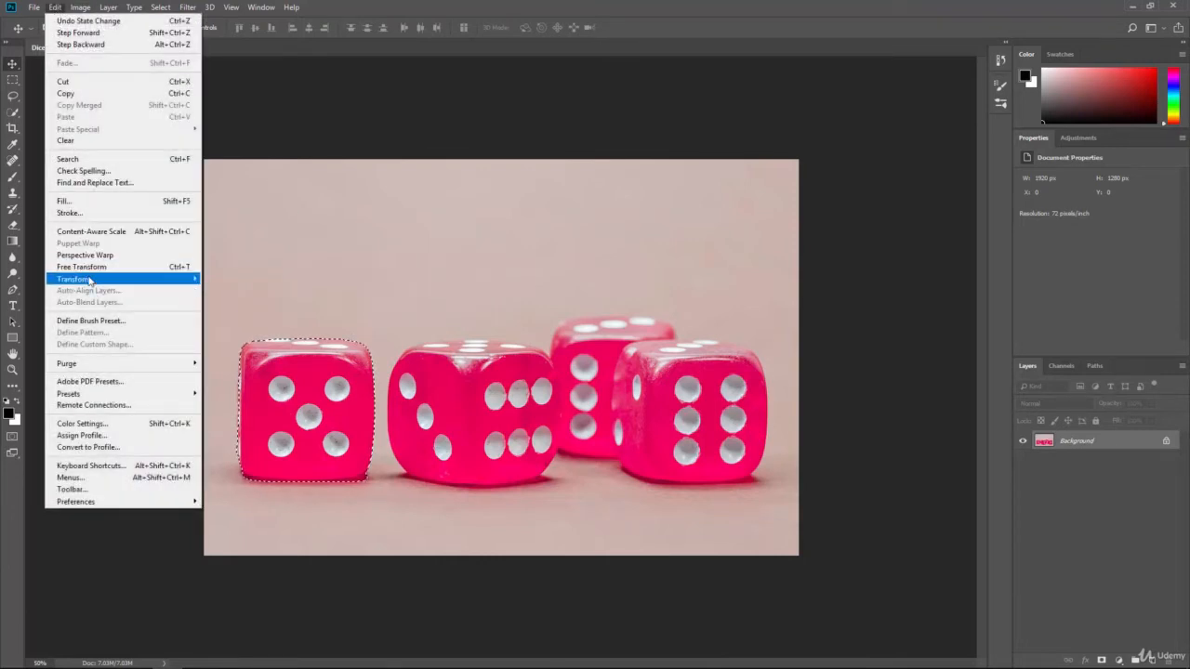
{"action": "mouse_move", "coordinate": [89, 281]}
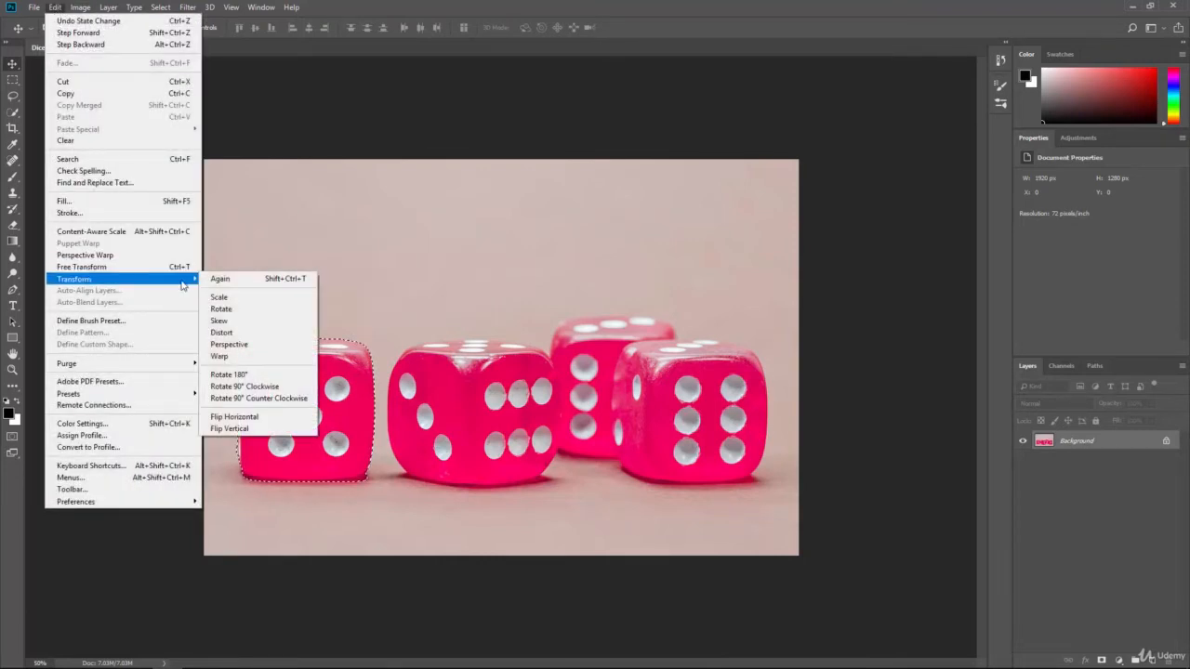
{"action": "left_click", "coordinate": [259, 310]}
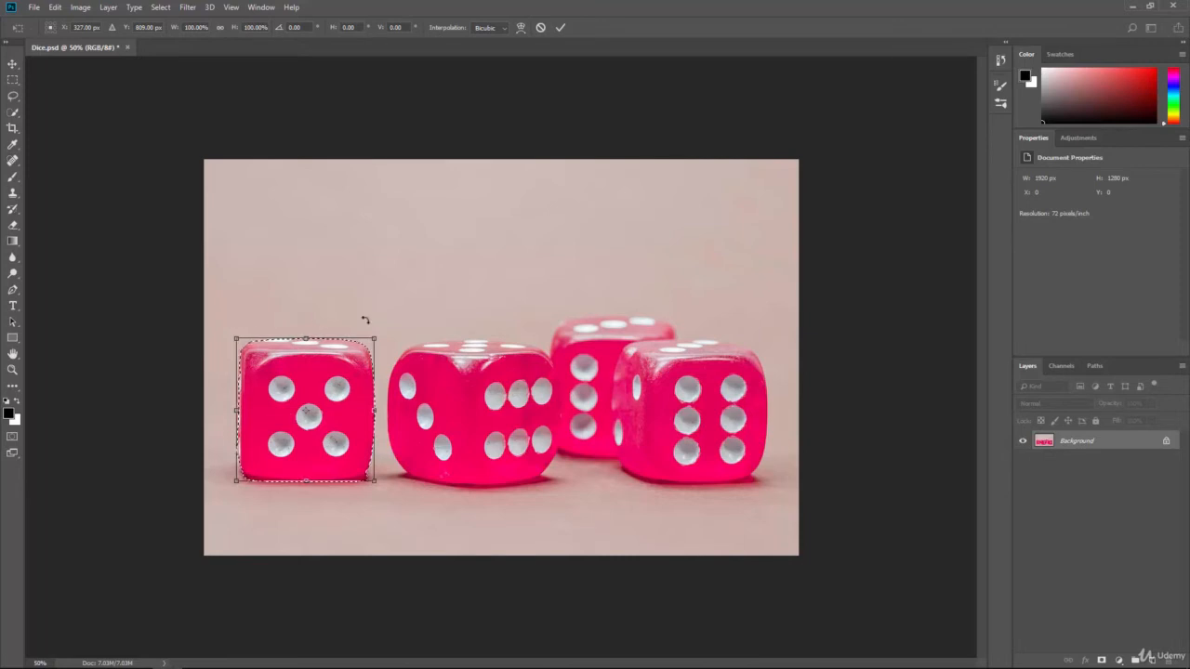
{"action": "left_click_drag", "start_coordinate": [378, 322], "coordinate": [417, 306]}
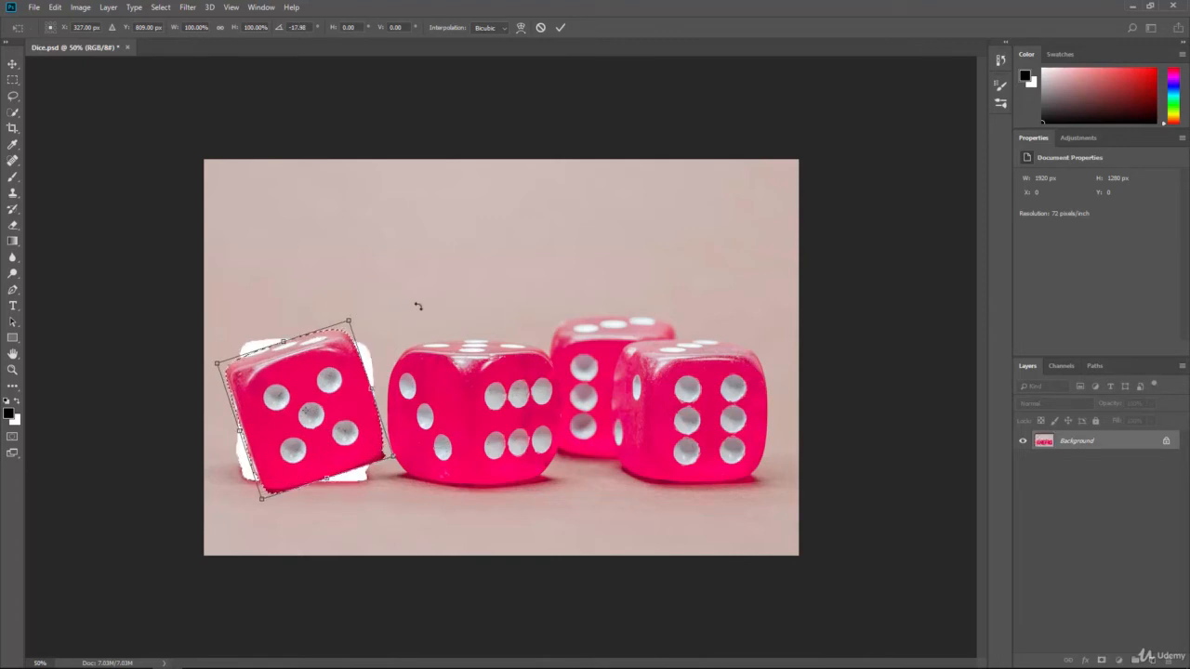
{"action": "key", "text": "Return"}
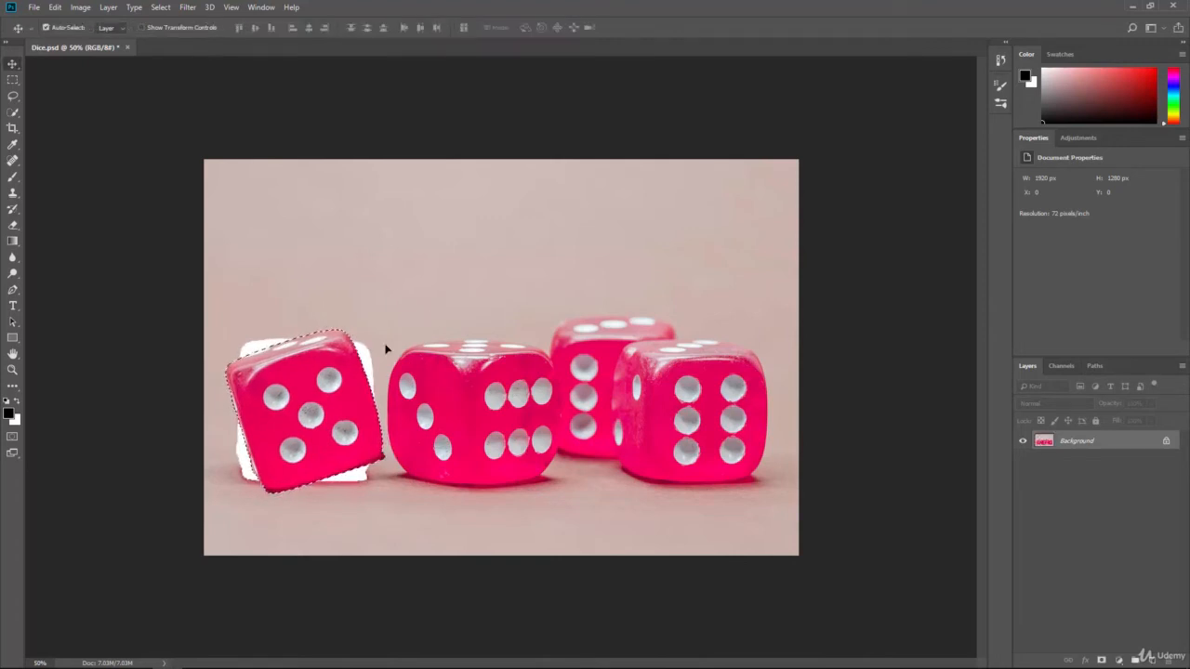
{"action": "key", "text": "ctrl+alt+z"}
Skew the selected leftmost die so its right edge slants downward, shift it upward, and cancel the transform.
{"action": "left_click", "coordinate": [54, 7]}
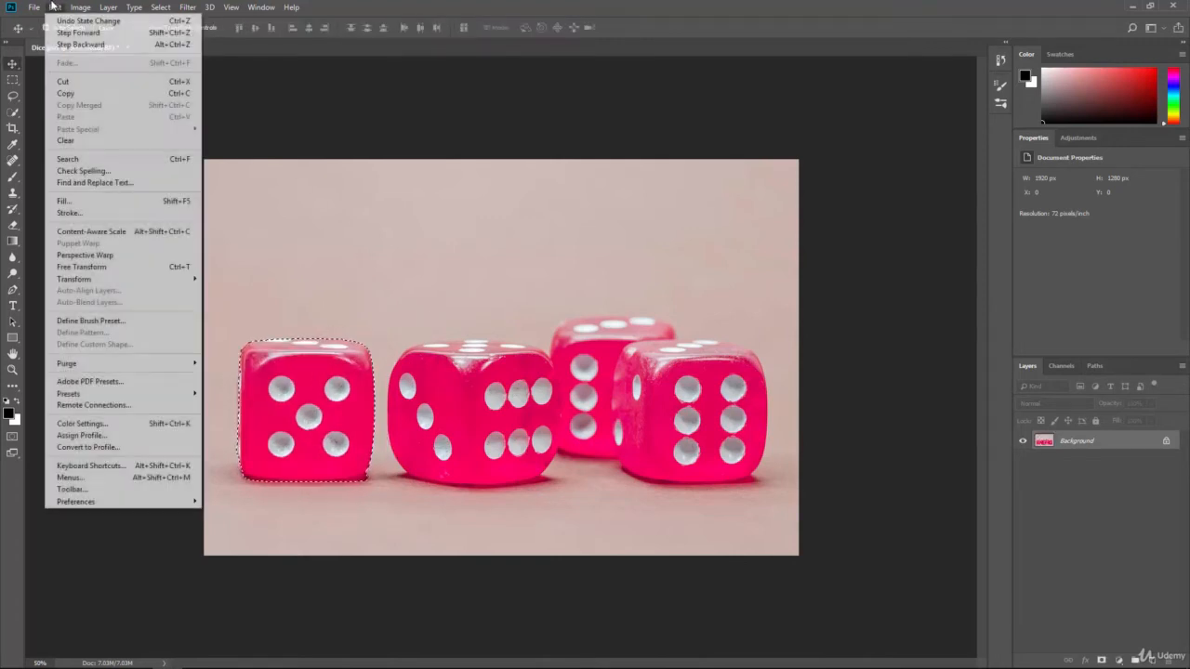
{"action": "mouse_move", "coordinate": [138, 281]}
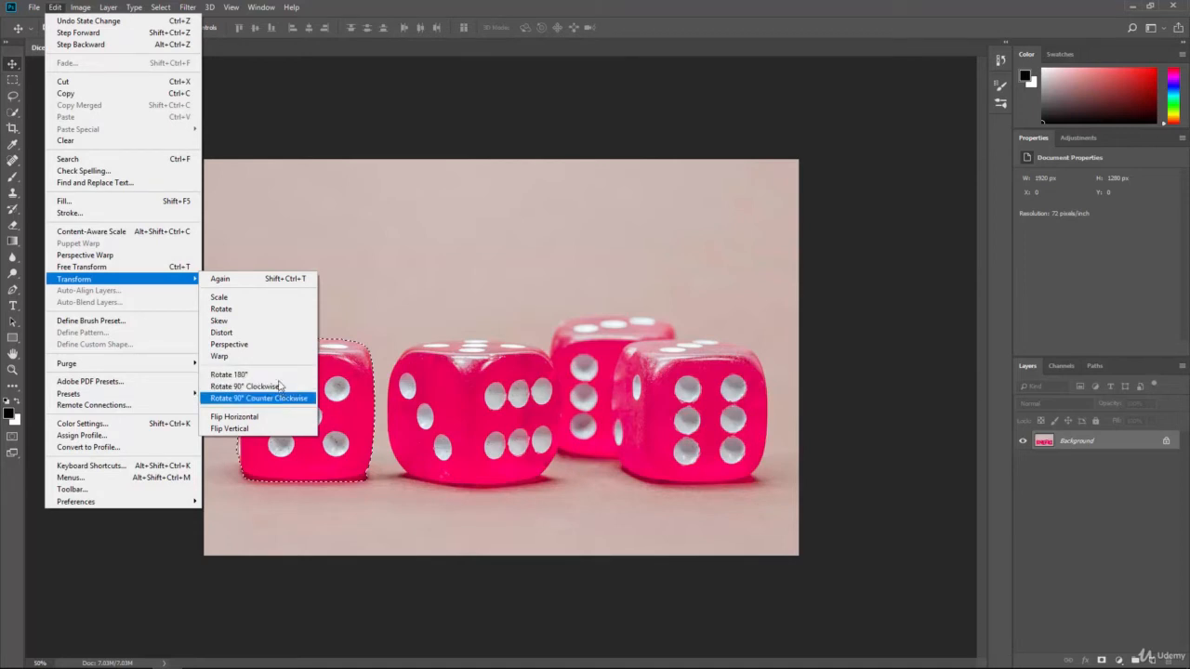
{"action": "left_click", "coordinate": [266, 321]}
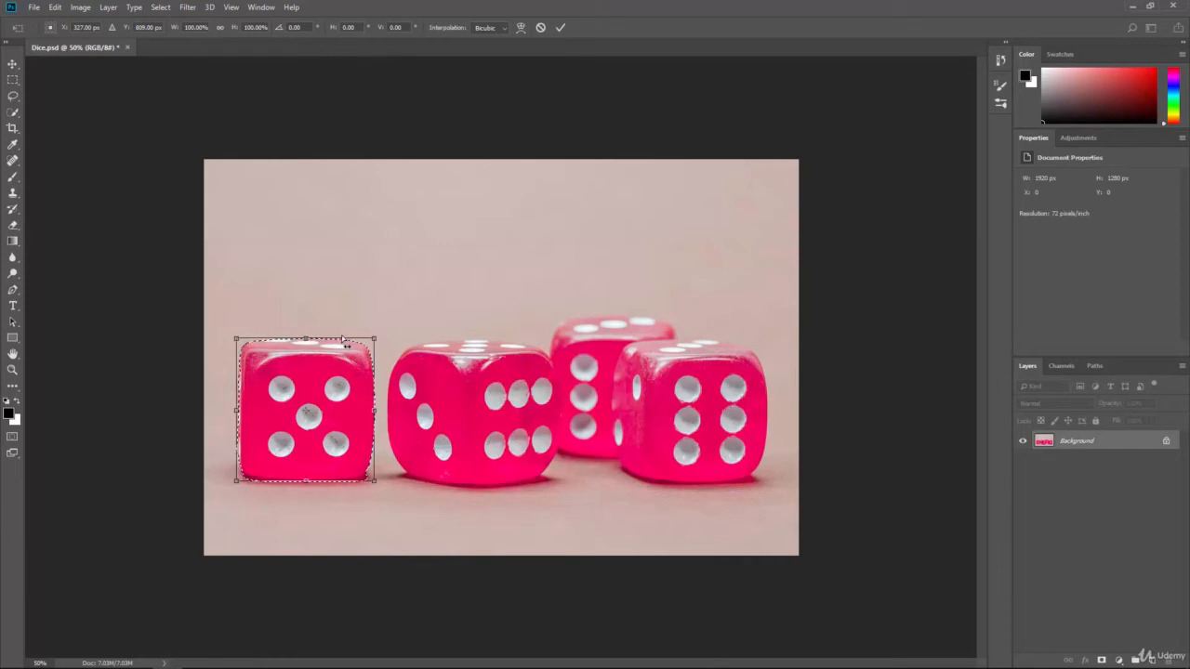
{"action": "mouse_move", "coordinate": [341, 338]}
{"action": "left_mouse_down"}
{"action": "mouse_move", "coordinate": [284, 324]}
{"action": "mouse_move", "coordinate": [446, 343]}
{"action": "mouse_move", "coordinate": [298, 335]}
{"action": "mouse_move", "coordinate": [359, 340]}
{"action": "mouse_move", "coordinate": [342, 336]}
{"action": "left_mouse_up"}
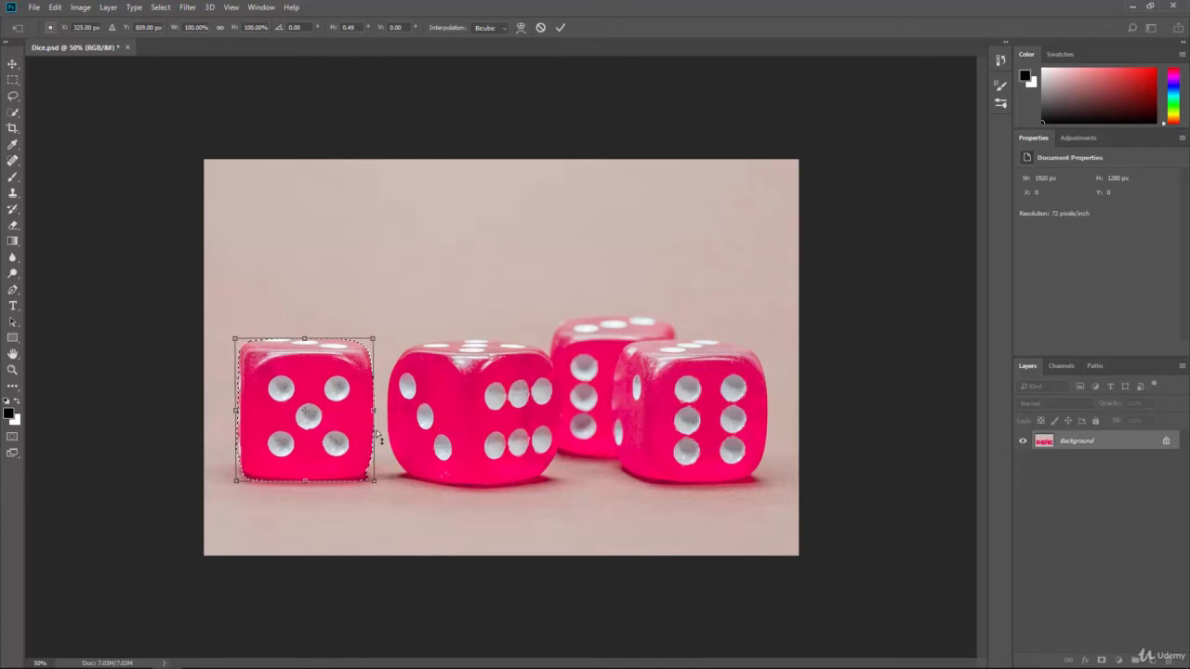
{"action": "left_click_drag", "start_coordinate": [374, 433], "coordinate": [372, 463]}
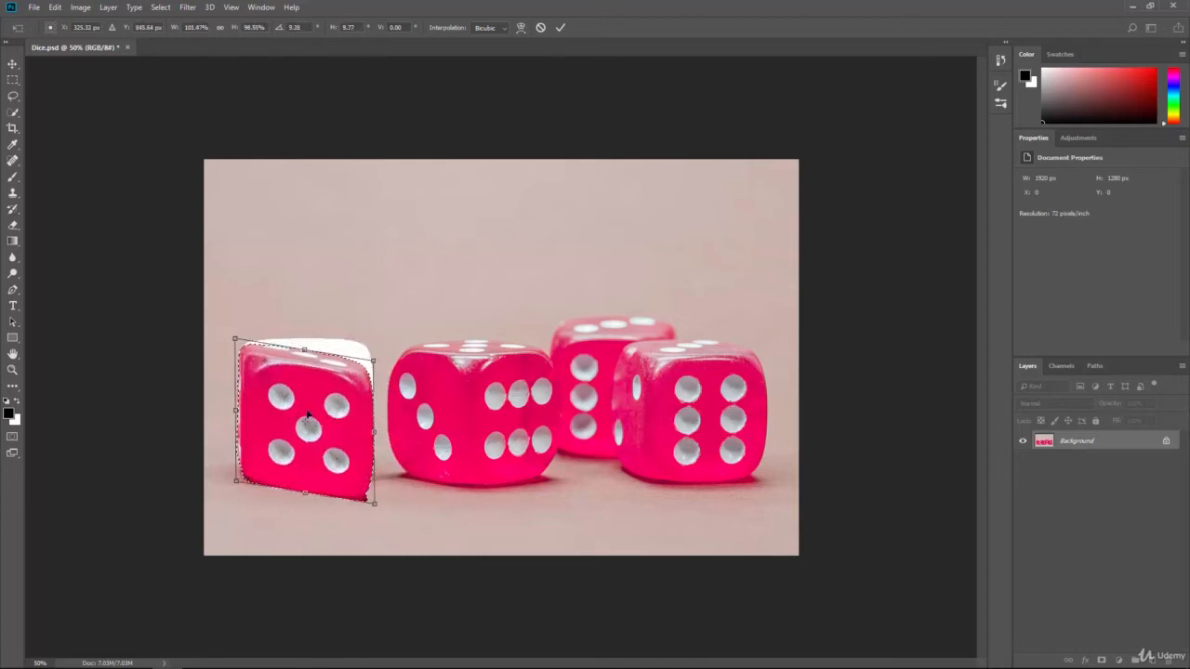
{"action": "mouse_move", "coordinate": [299, 408]}
{"action": "left_mouse_down"}
{"action": "mouse_move", "coordinate": [362, 412]}
{"action": "mouse_move", "coordinate": [406, 307]}
{"action": "mouse_move", "coordinate": [292, 390]}
{"action": "left_mouse_up"}
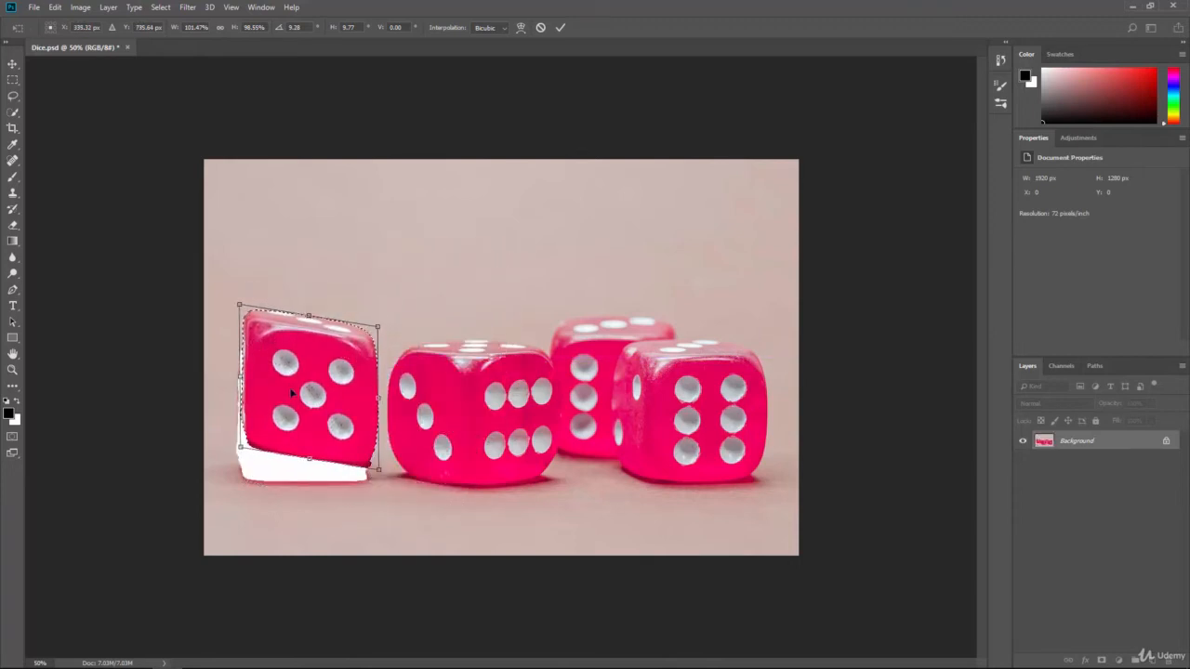
{"action": "key", "text": "Escape"}
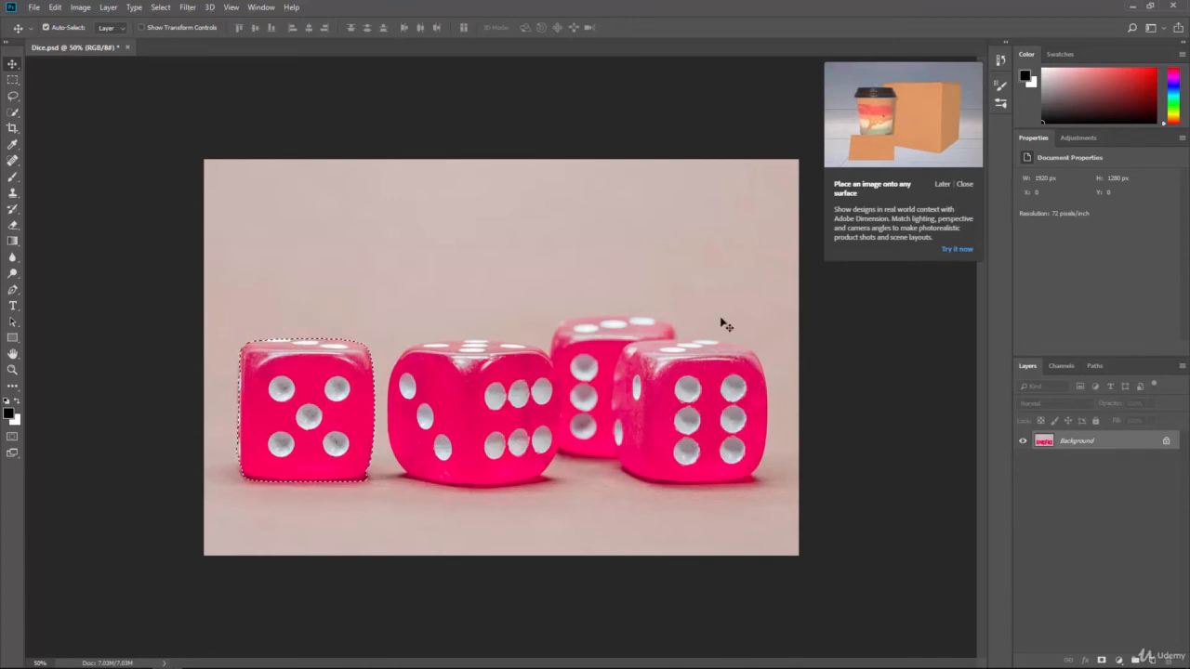
{"action": "left_click", "coordinate": [964, 185]}
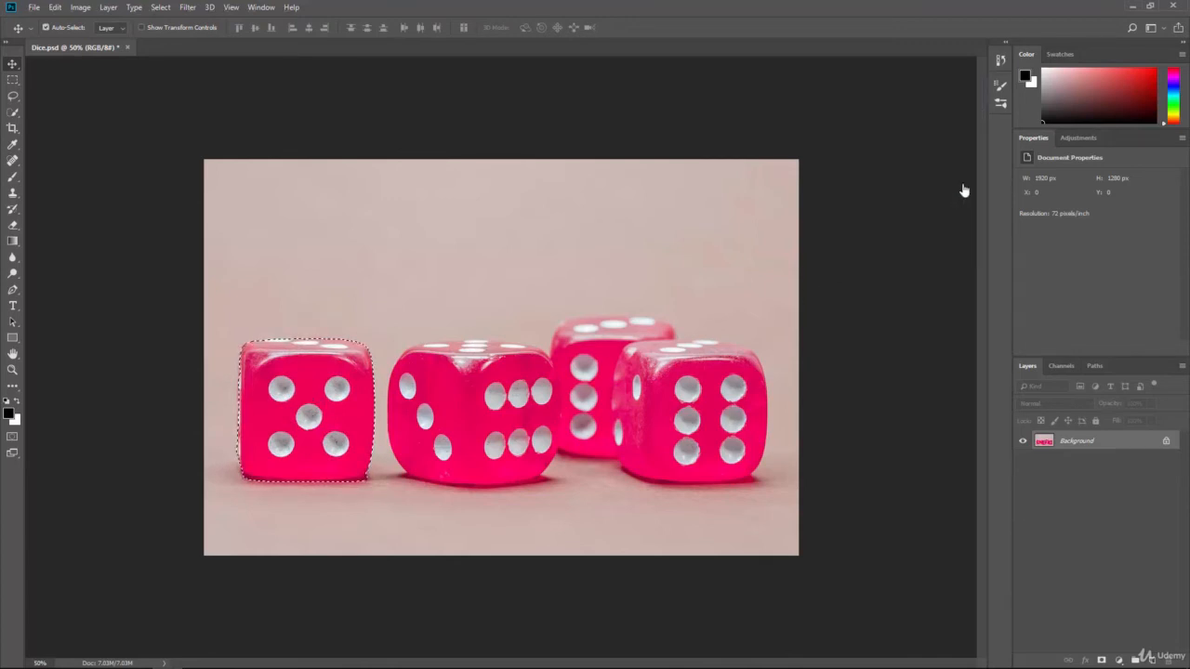
Free Transform the leftmost die to about 134% width, 123% height and 12° counterclockwise rotation, and undo it.
{"action": "left_click", "coordinate": [53, 8]}
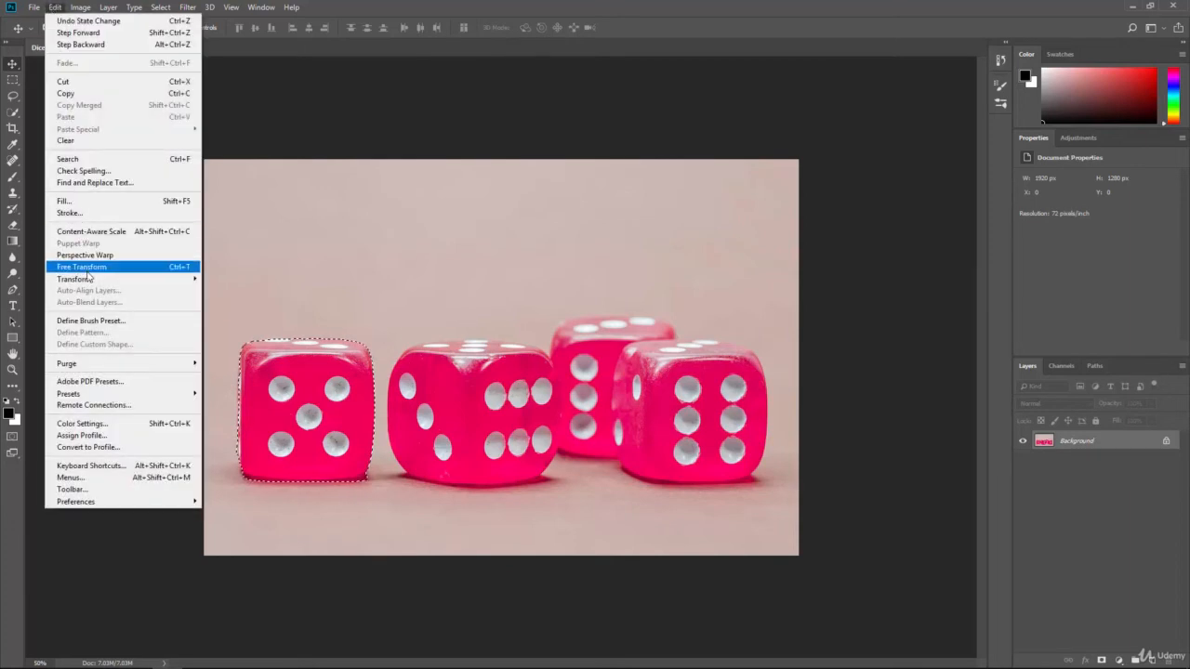
{"action": "mouse_move", "coordinate": [91, 283]}
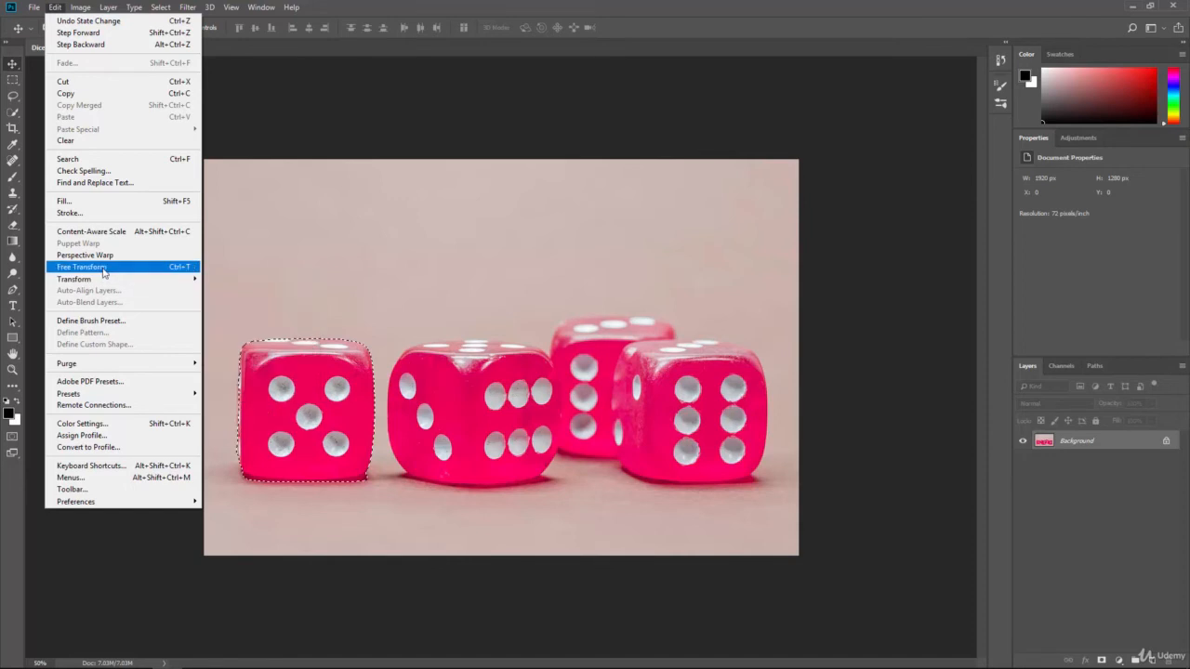
{"action": "left_click", "coordinate": [182, 269]}
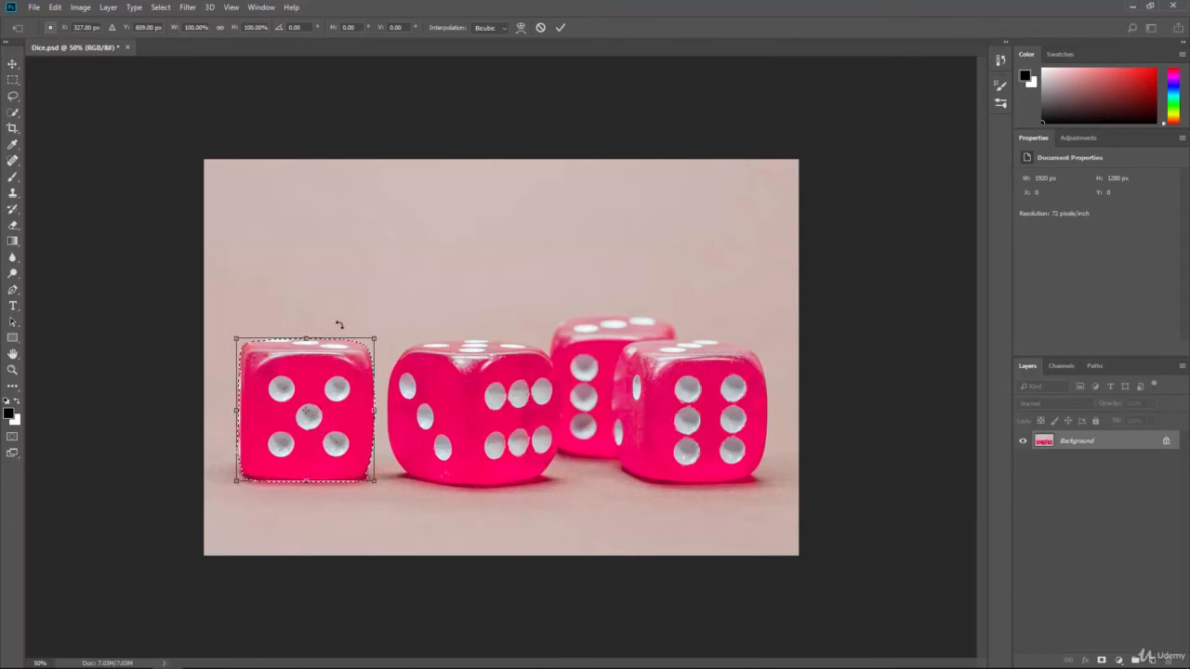
{"action": "left_click_drag", "start_coordinate": [383, 332], "coordinate": [397, 280]}
{"action": "left_click_drag", "start_coordinate": [364, 335], "coordinate": [353, 358]}
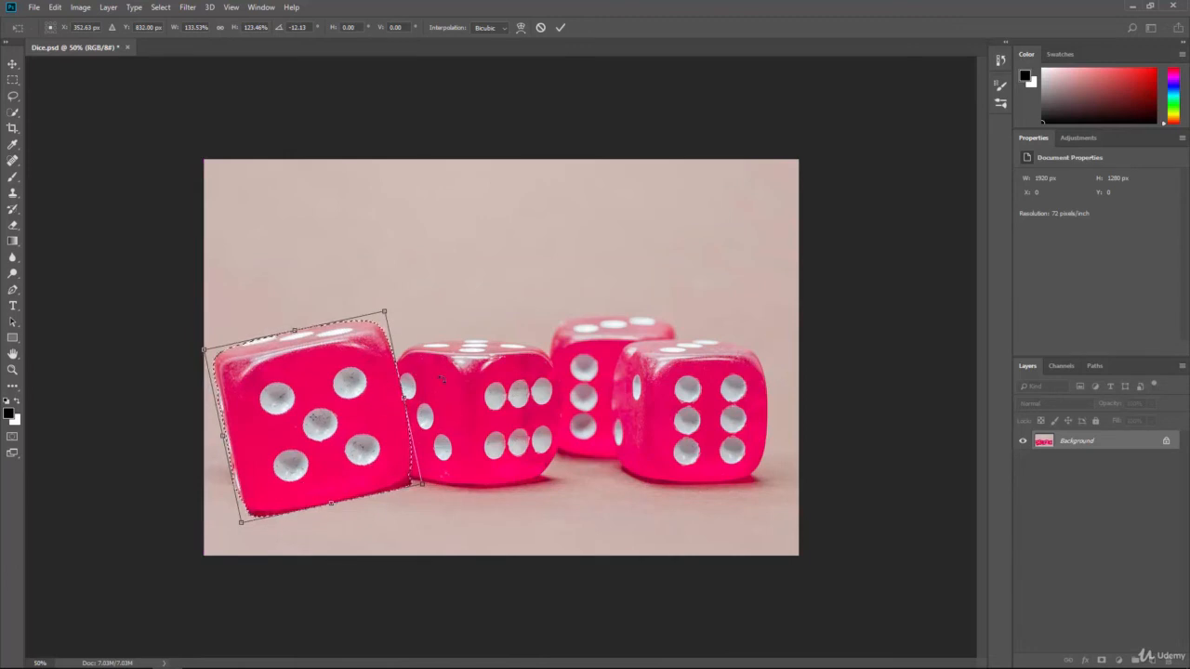
{"action": "key", "text": "Return"}
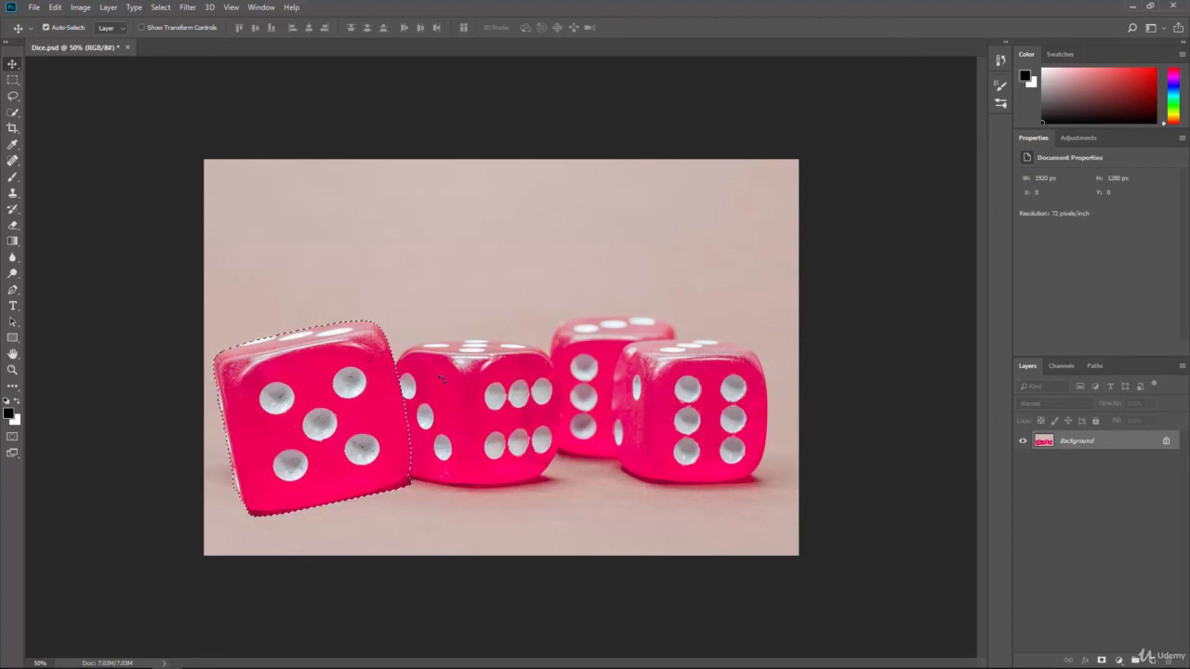
{"action": "key", "text": "ctrl+z"}
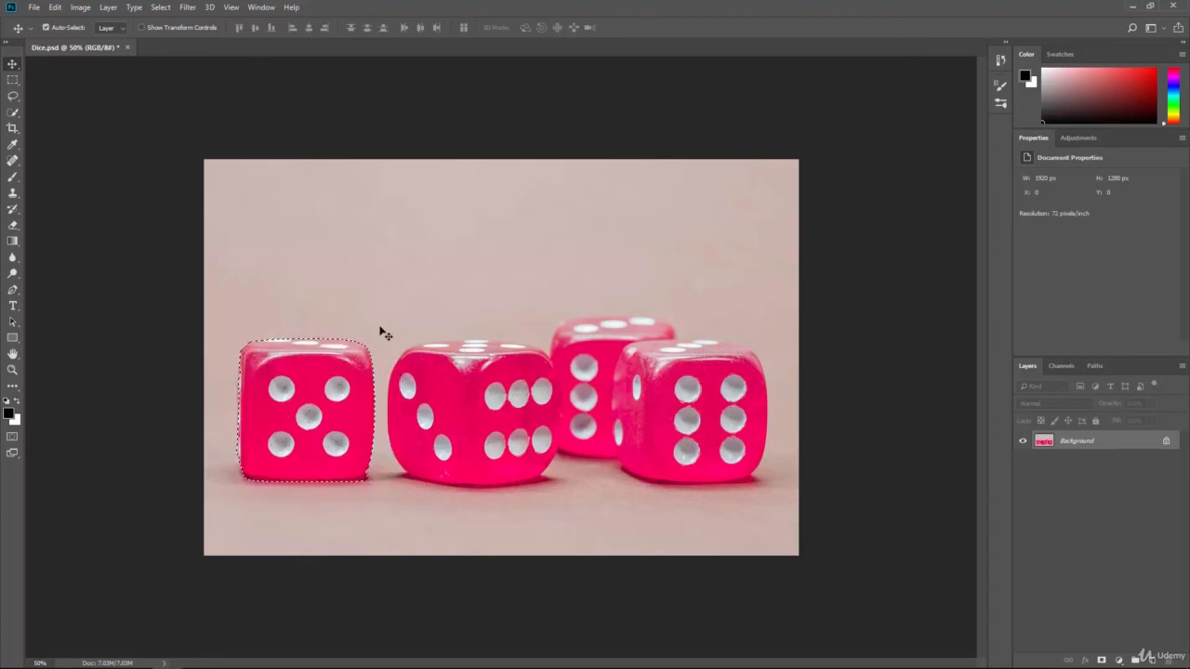
Deselect the die and create a black five-sided polygon, 100 px wide and high, above the leftmost die.
{"action": "key", "text": "ctrl+d"}
{"action": "left_click", "coordinate": [11, 340]}
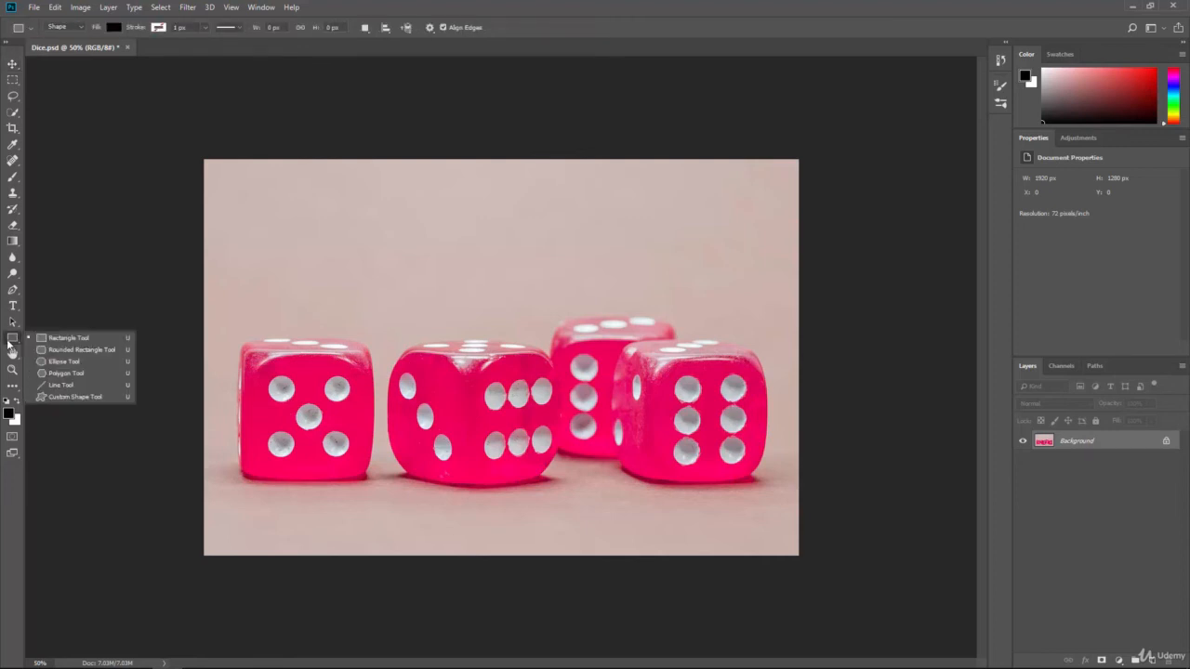
{"action": "left_click", "coordinate": [46, 371]}
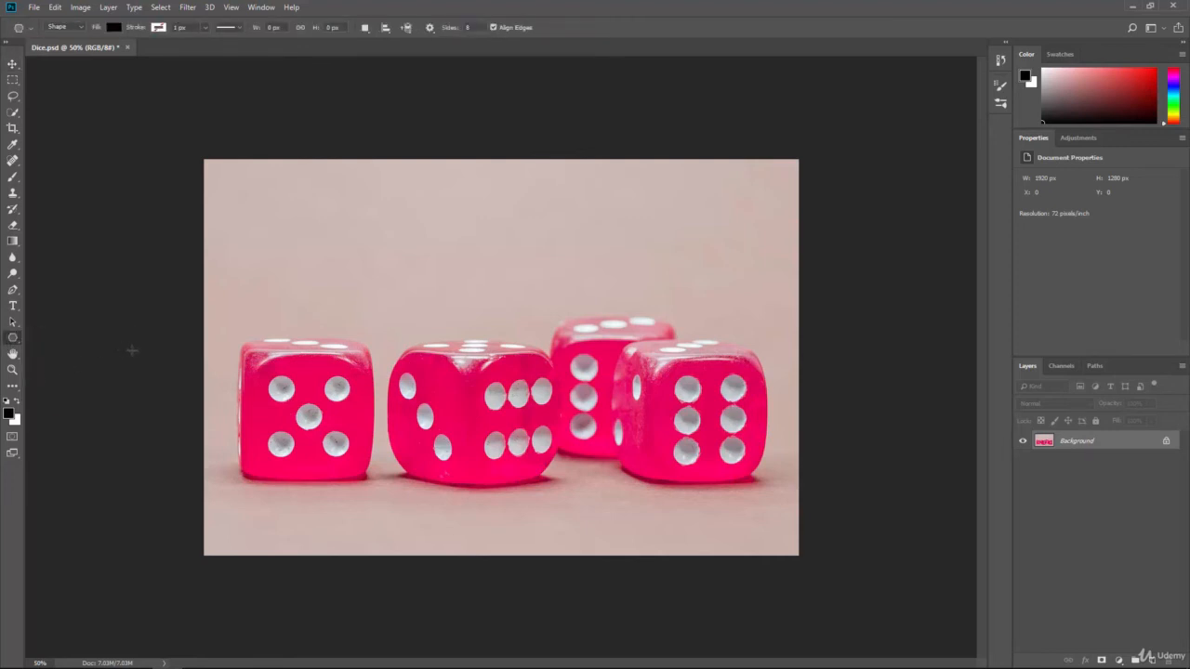
{"action": "left_click", "coordinate": [319, 257]}
{"action": "double_click", "coordinate": [599, 197]}
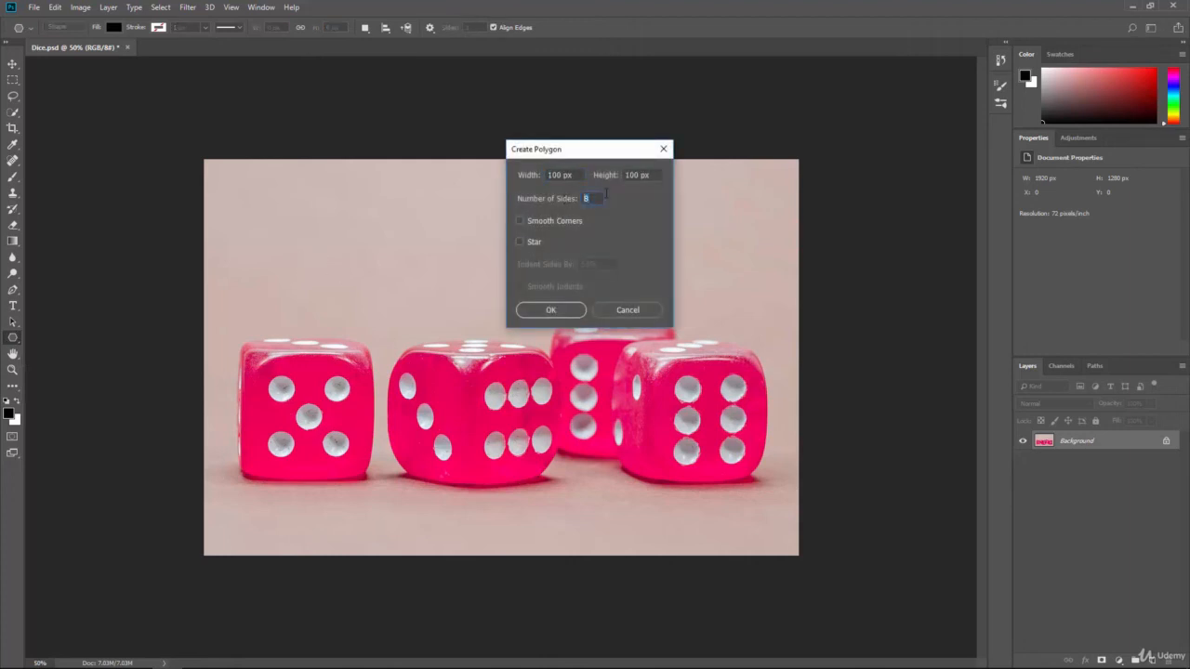
{"action": "type", "text": "5"}
{"action": "left_click", "coordinate": [551, 310]}
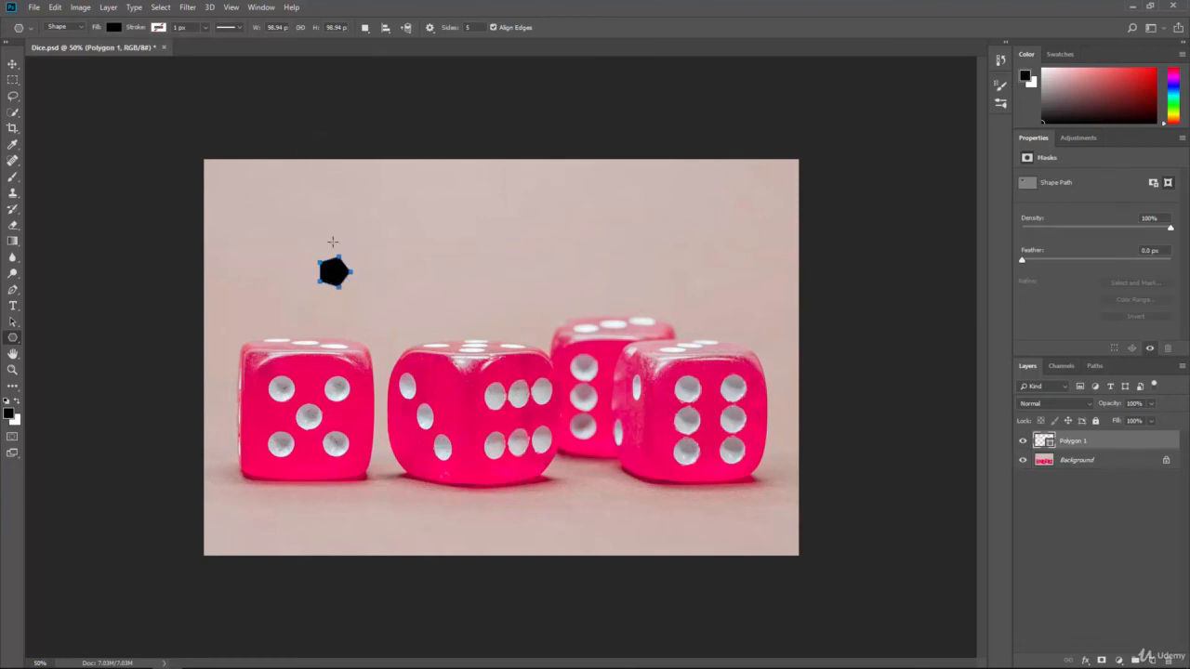
Free-transform the pentagon's path to about 297%, rotate it to point upward, and place it above the second die.
{"action": "left_click", "coordinate": [56, 9]}
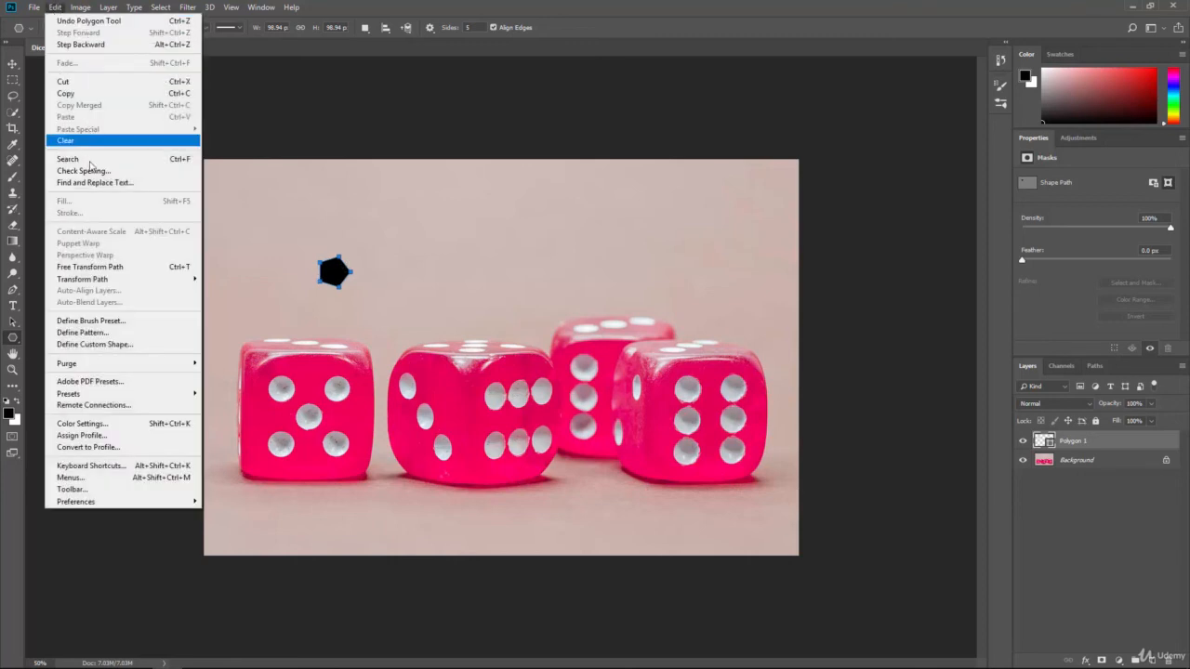
{"action": "mouse_move", "coordinate": [113, 283]}
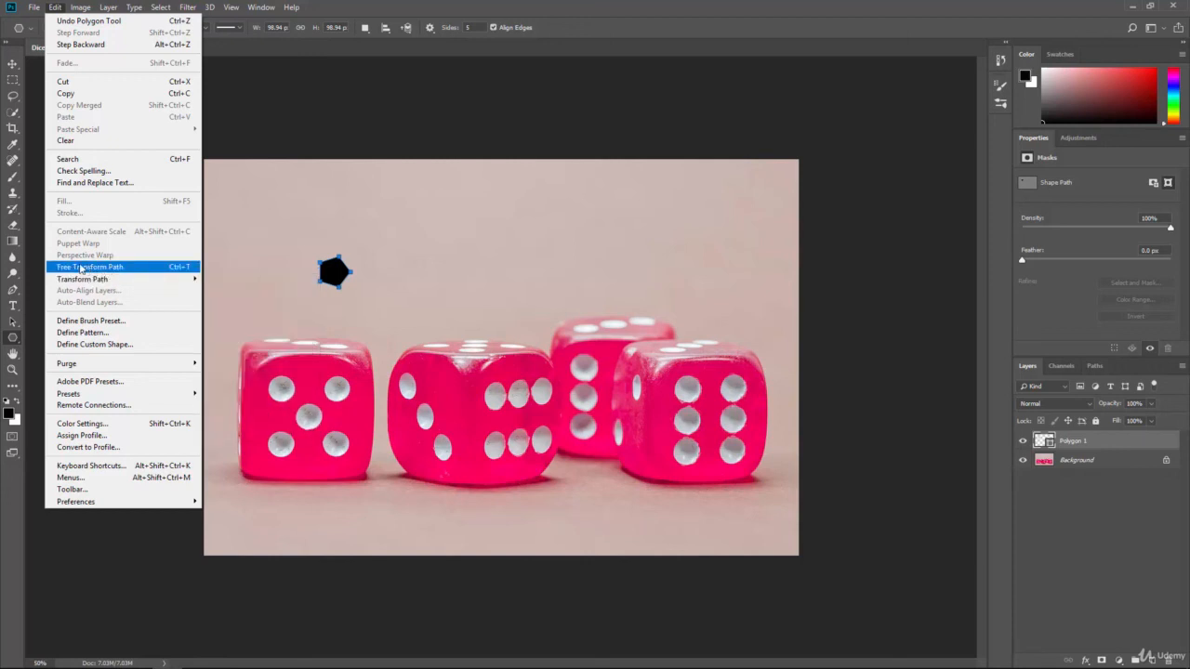
{"action": "left_click", "coordinate": [82, 268]}
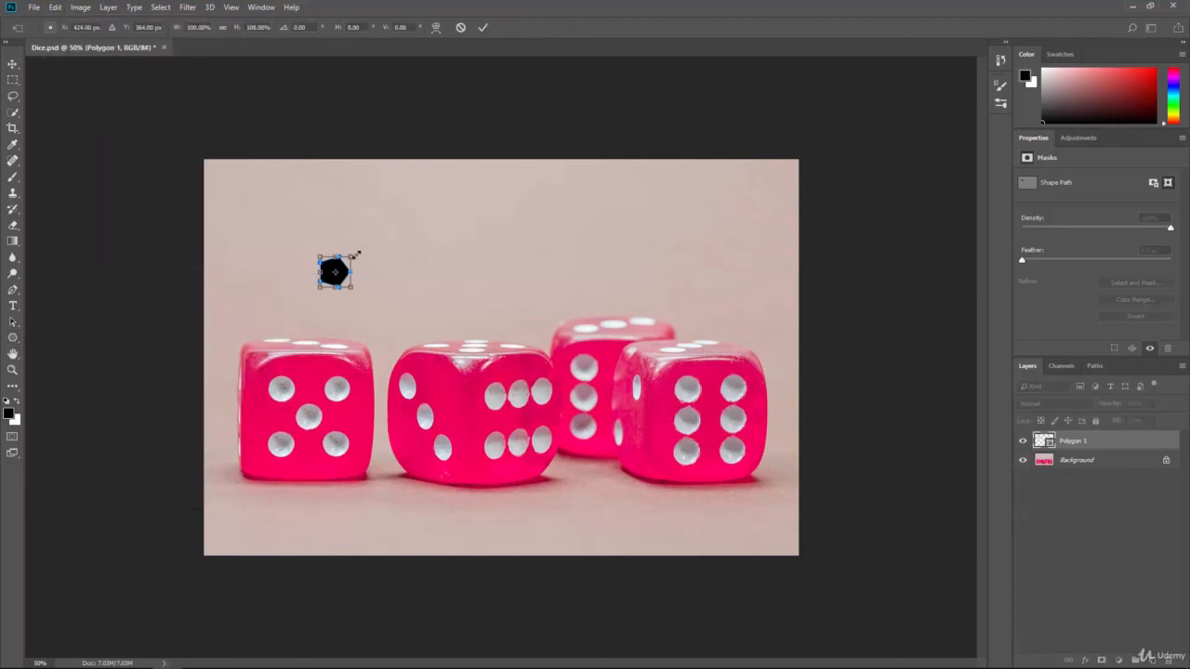
{"action": "left_click_drag", "start_coordinate": [355, 253], "coordinate": [464, 244]}
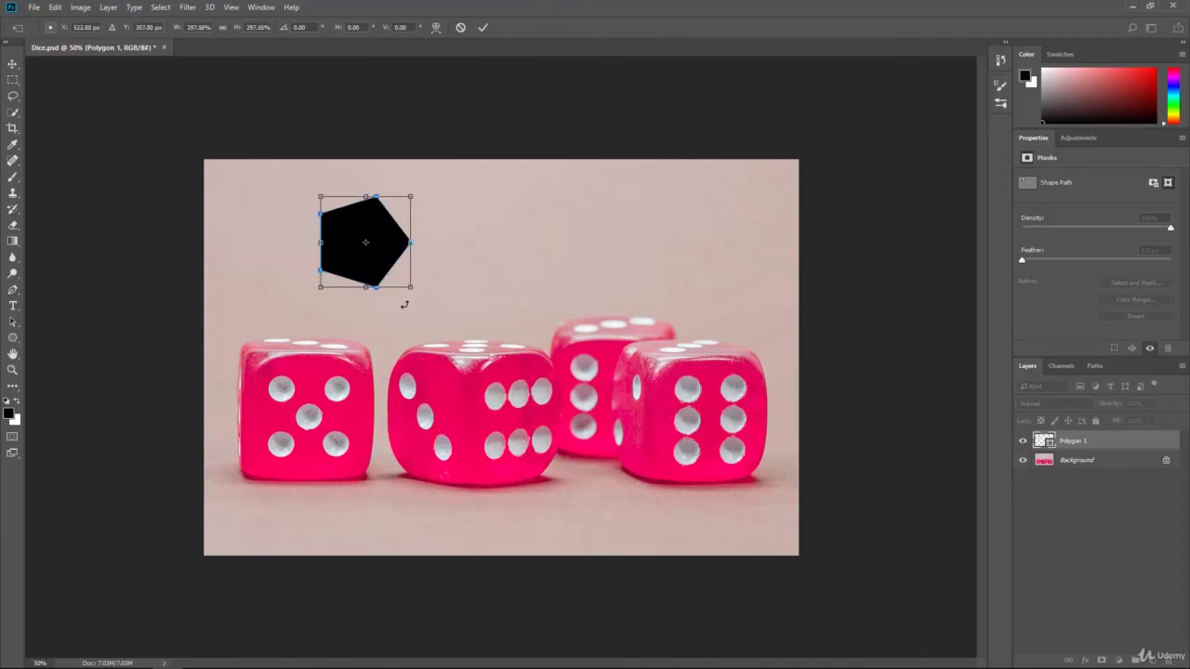
{"action": "left_click_drag", "start_coordinate": [403, 302], "coordinate": [493, 259]}
{"action": "key", "text": "Return"}
{"action": "key", "text": "u"}
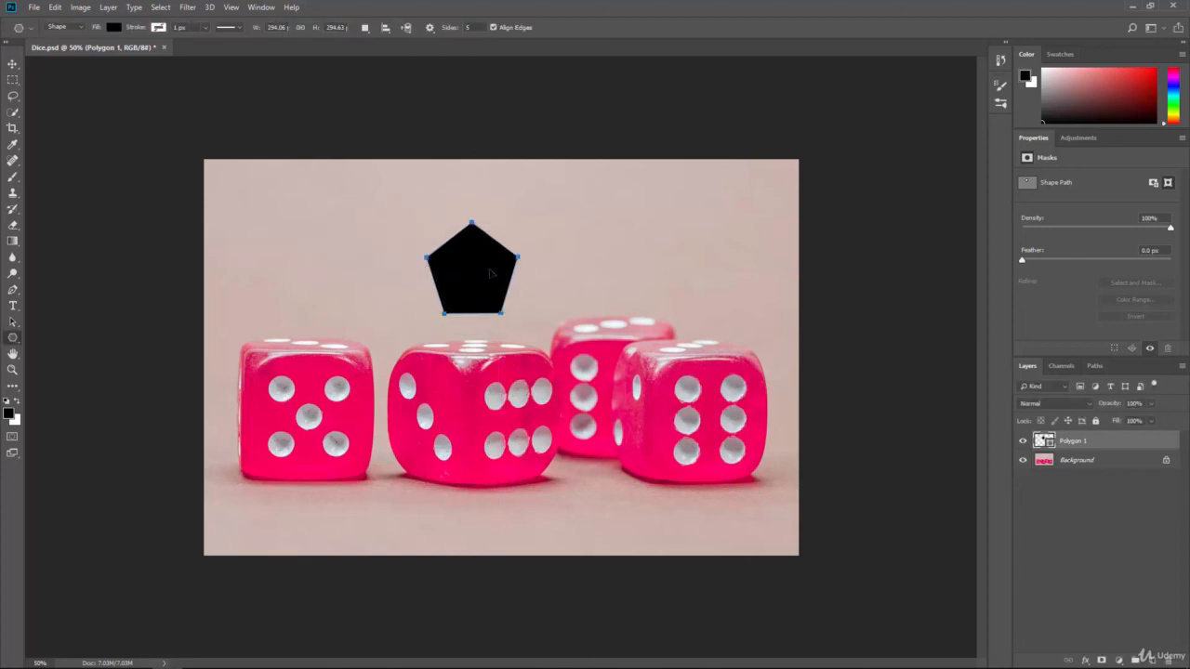